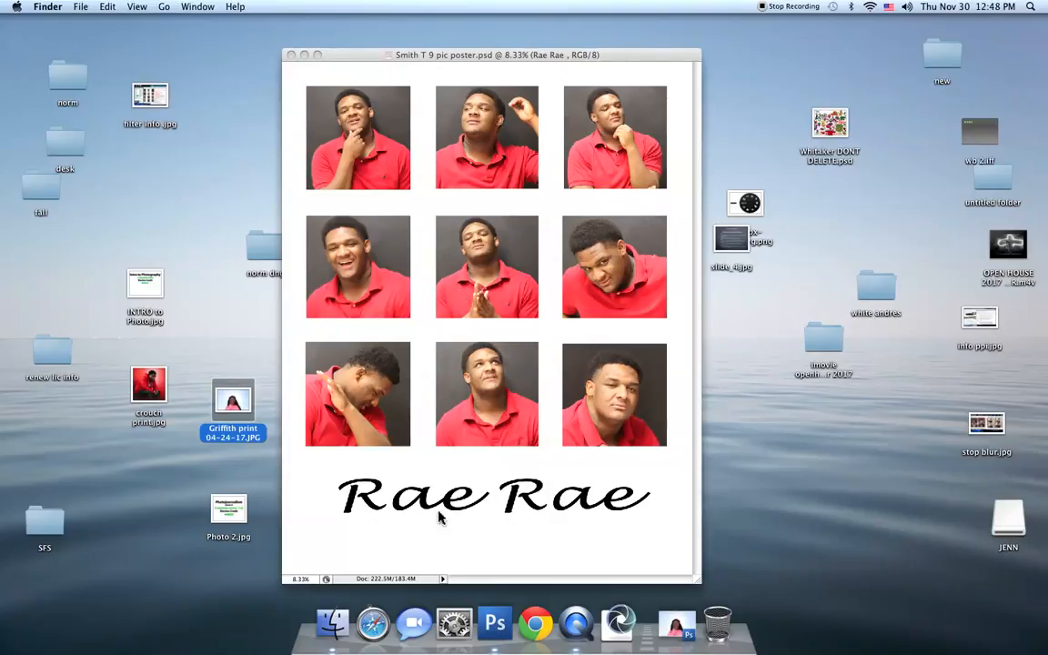
- Switch to Photoshop, restore the minimized portrait photo in the pink sweatshirt and position its window clear of the toolbox and Layers panel
left_click(304, 56)
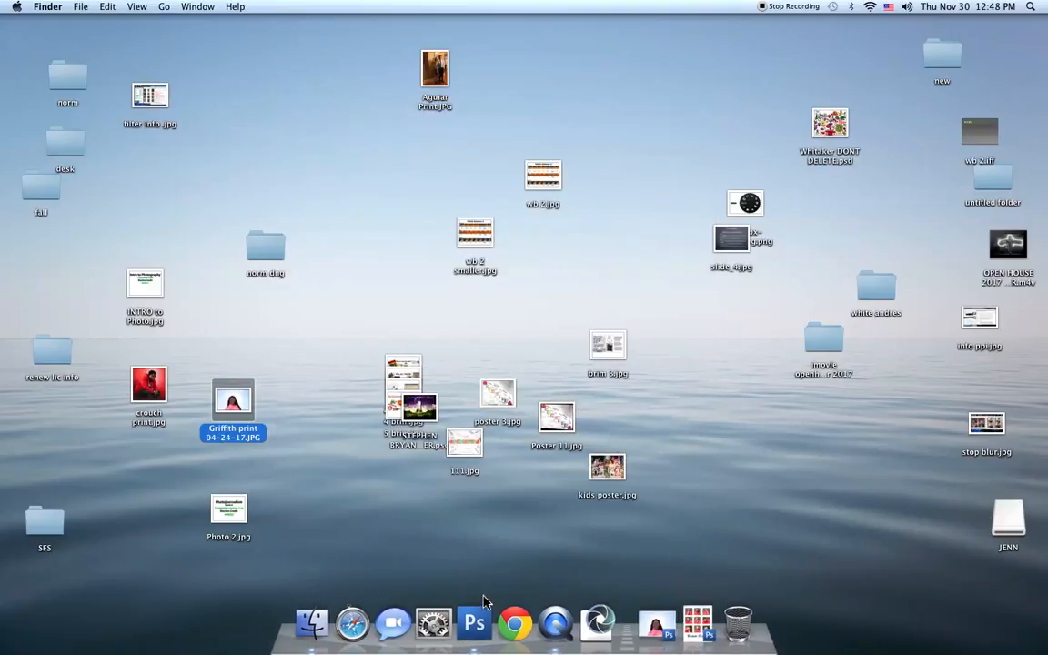
left_click(474, 622)
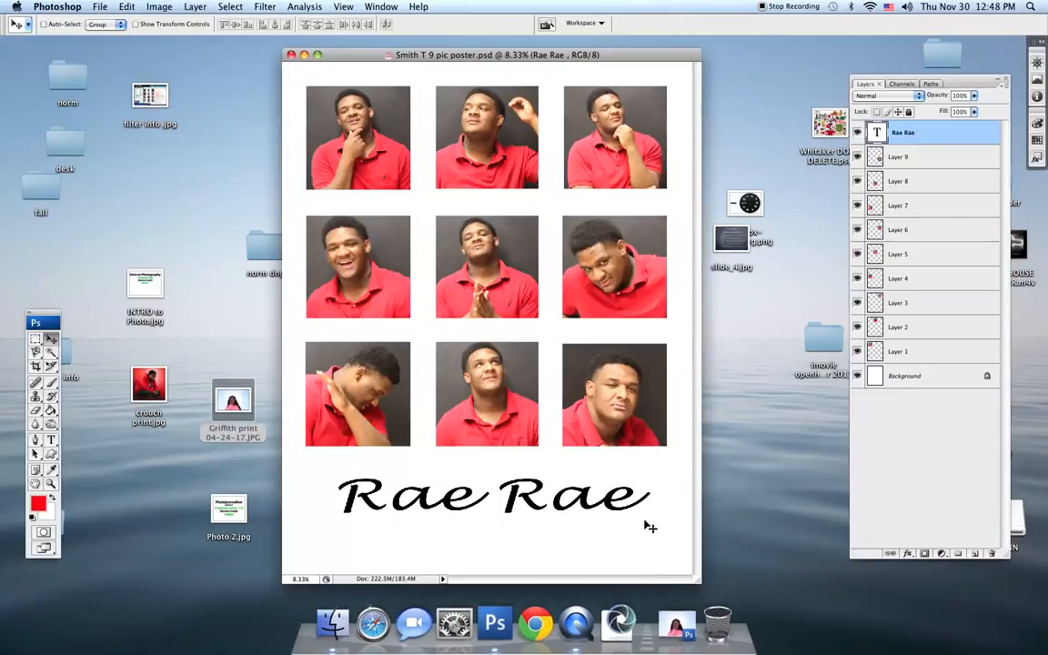
left_click(677, 625)
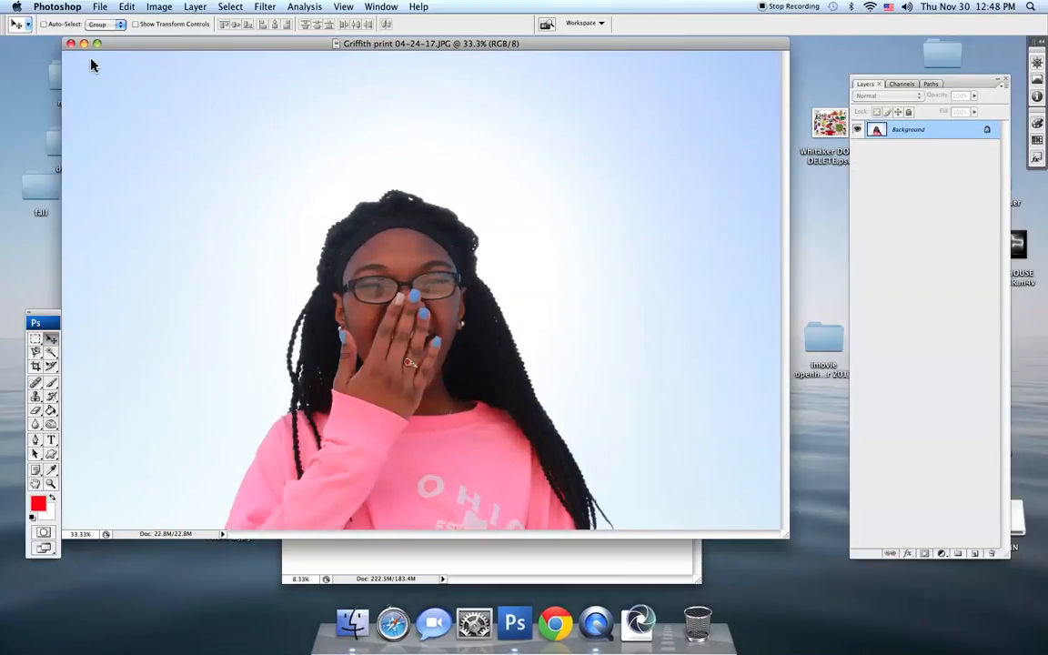
left_click_drag(125, 50, 132, 161)
left_click_drag(273, 51, 302, 66)
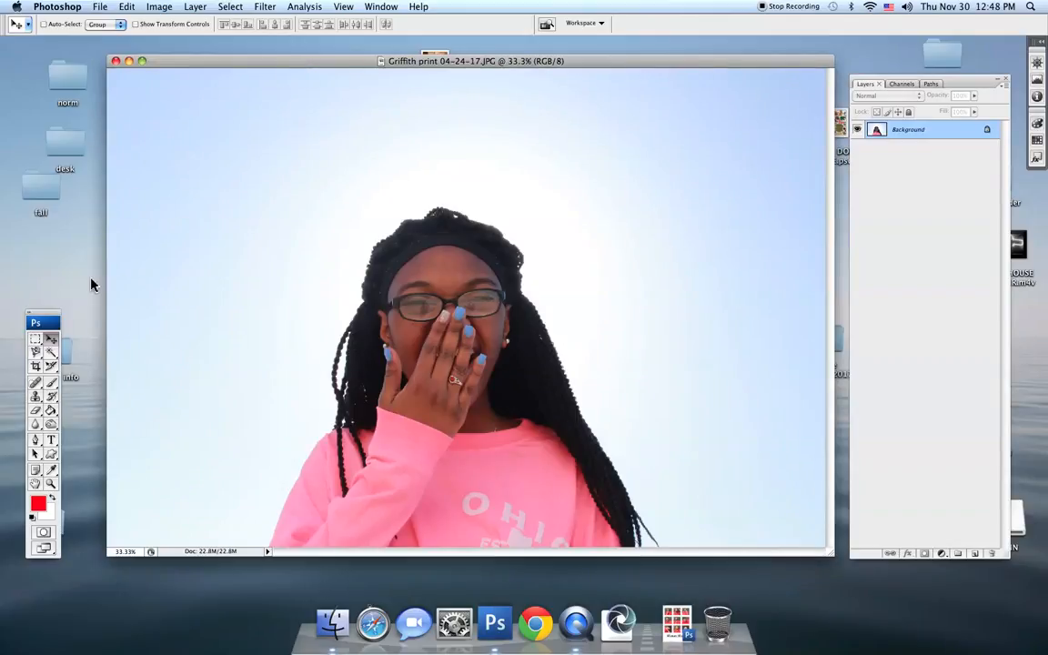
left_click_drag(276, 58, 275, 65)
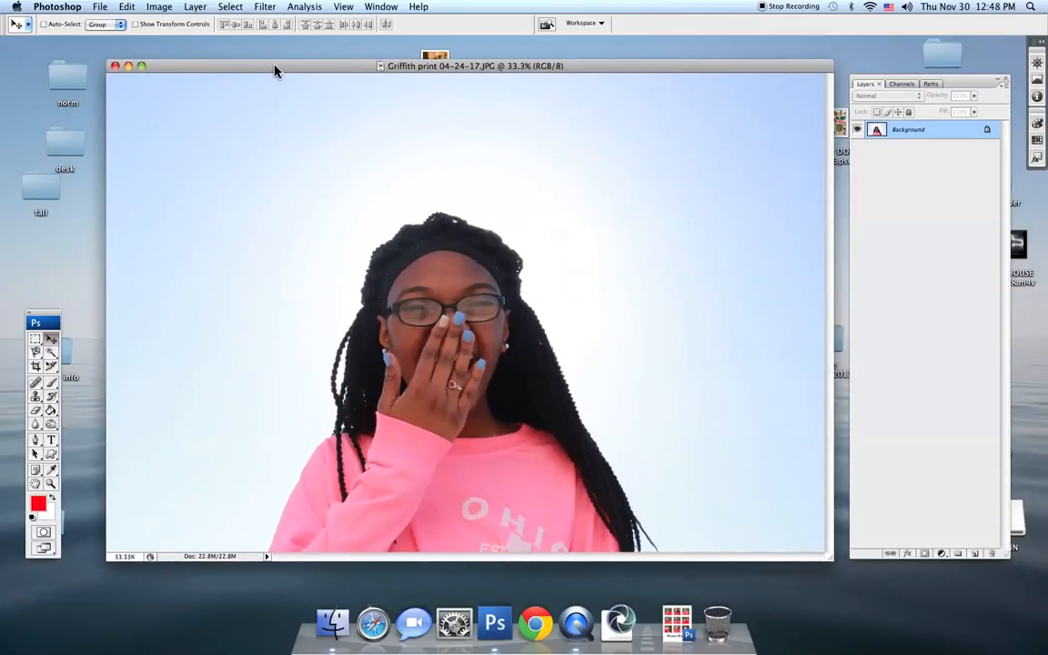
- Activate the Crop tool and move the toolbox higher up beside the photo window
left_click(35, 366)
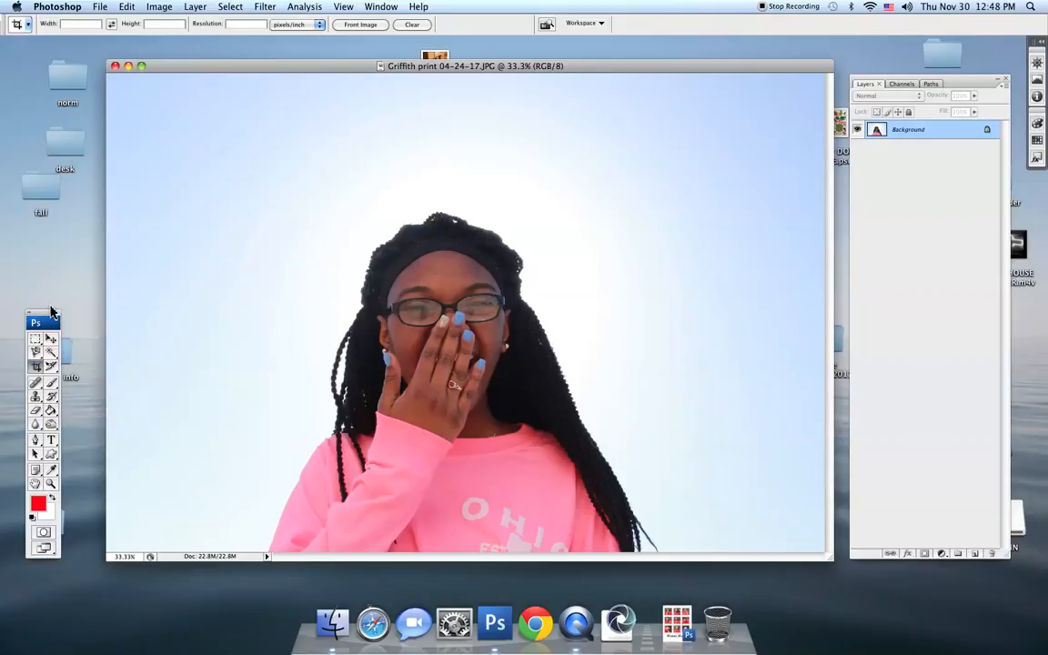
left_click_drag(53, 322, 66, 177)
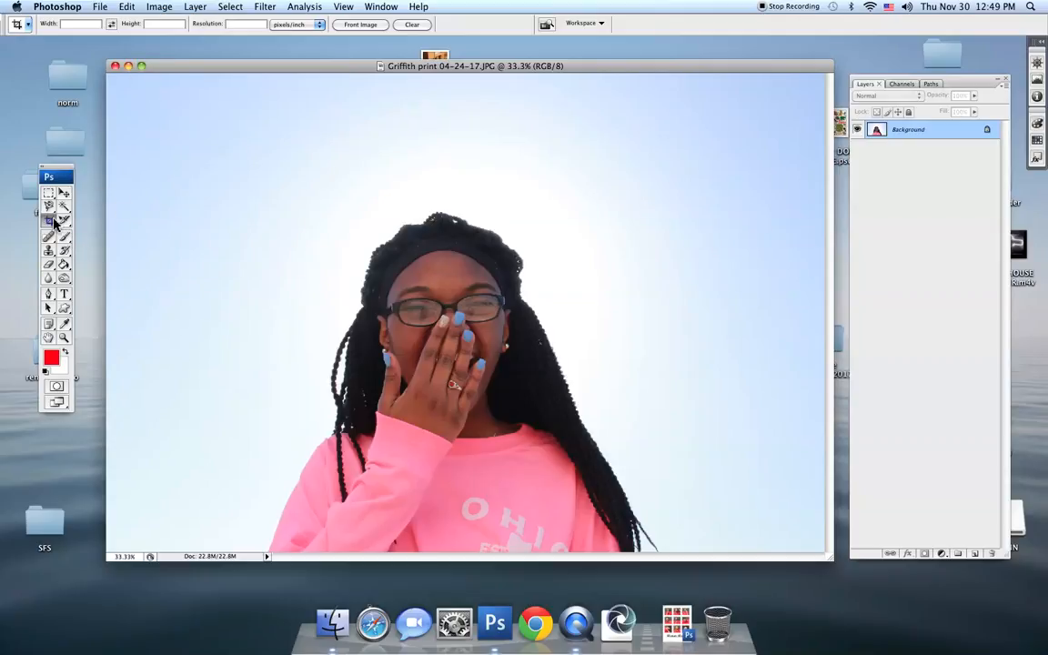
left_click_drag(54, 175, 75, 206)
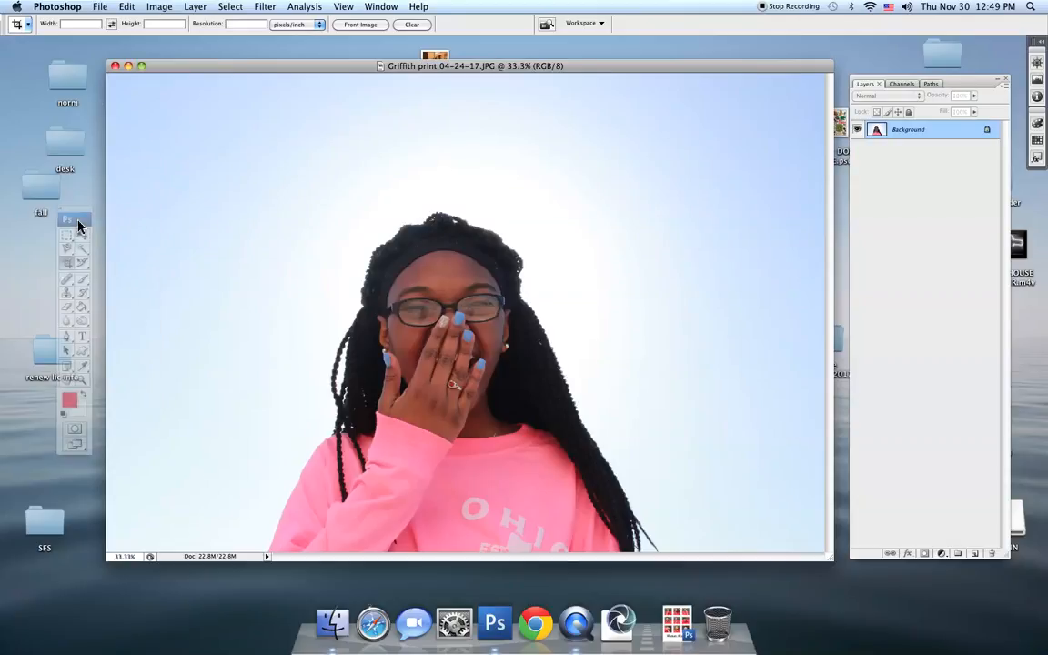
- Try to crop the portrait with the crop size set to 5 px by 5 px, framing the subject, and undo the crop
left_click(76, 26)
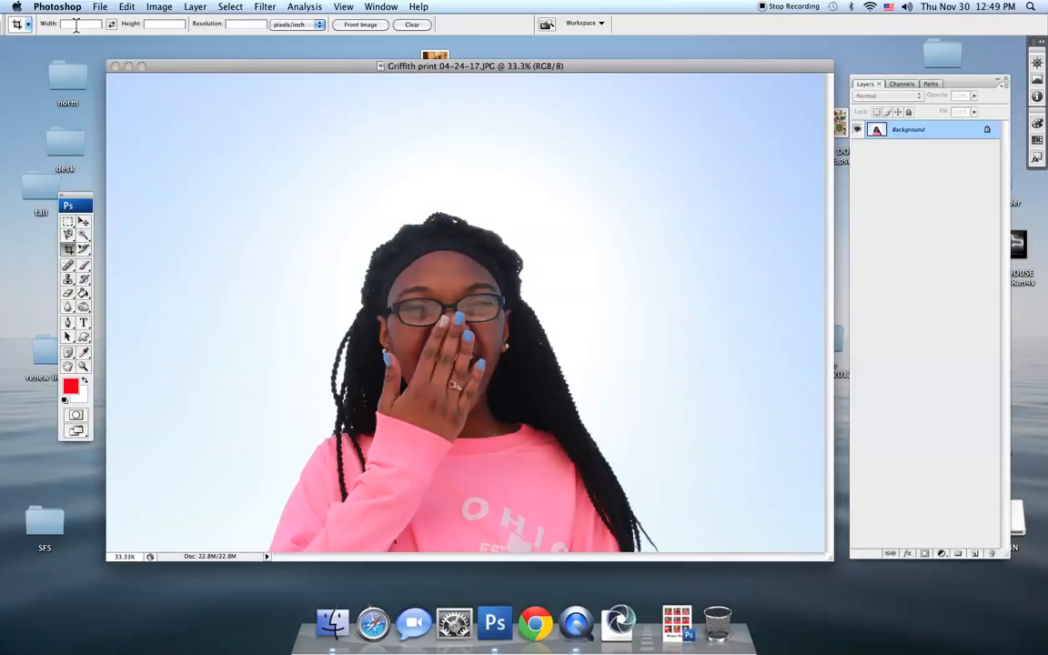
type("8")
left_click_drag(114, 84, 849, 533)
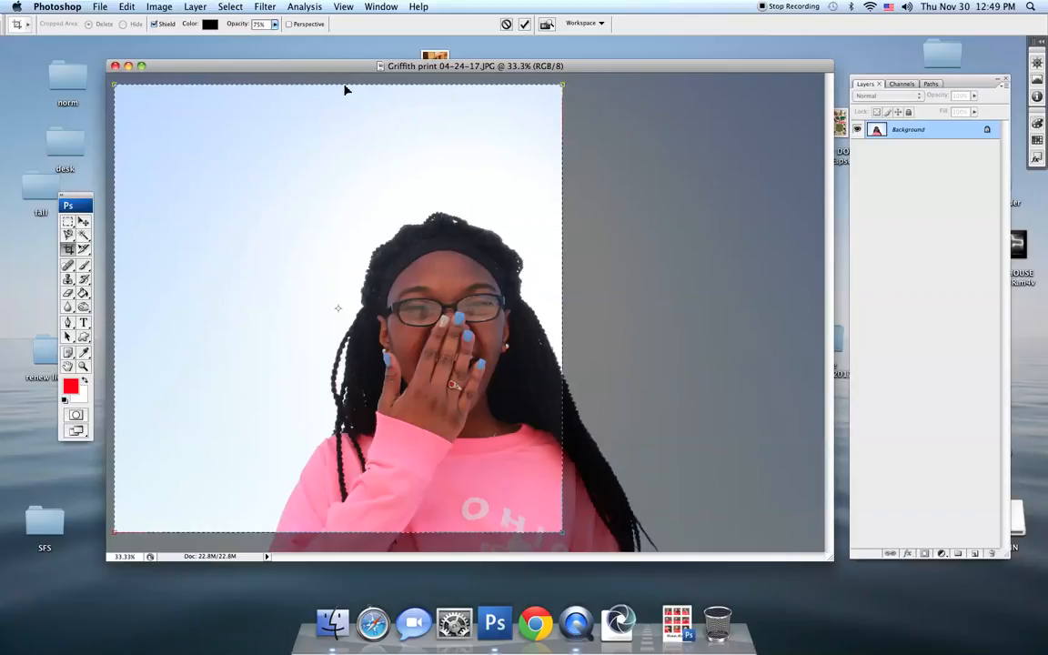
left_click_drag(346, 131, 463, 163)
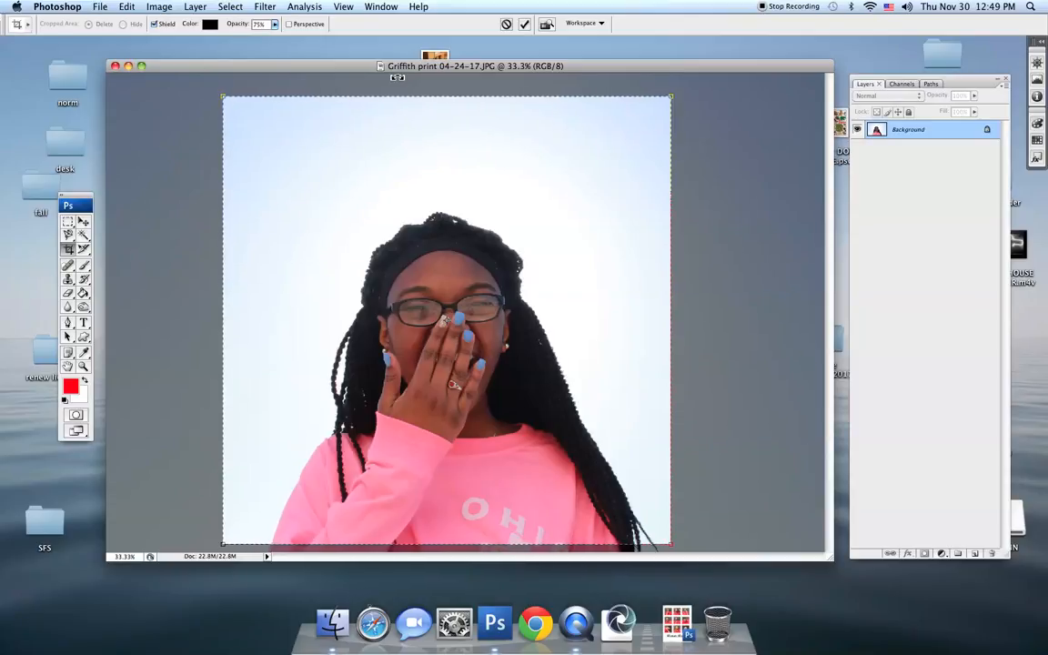
left_click_drag(218, 100, 291, 173)
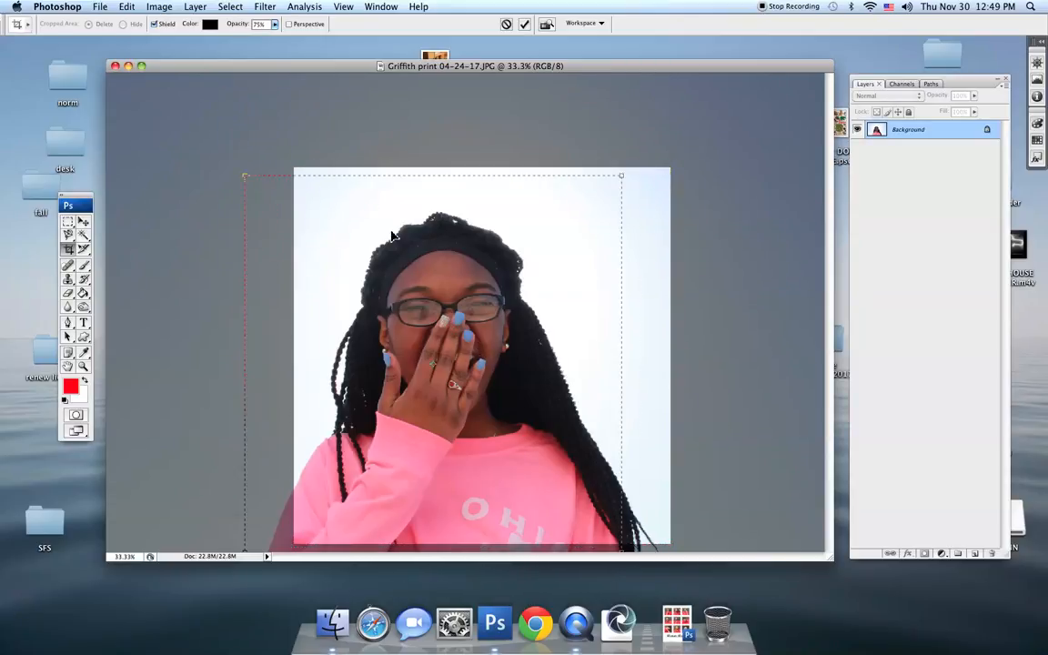
left_click_drag(462, 237, 446, 246)
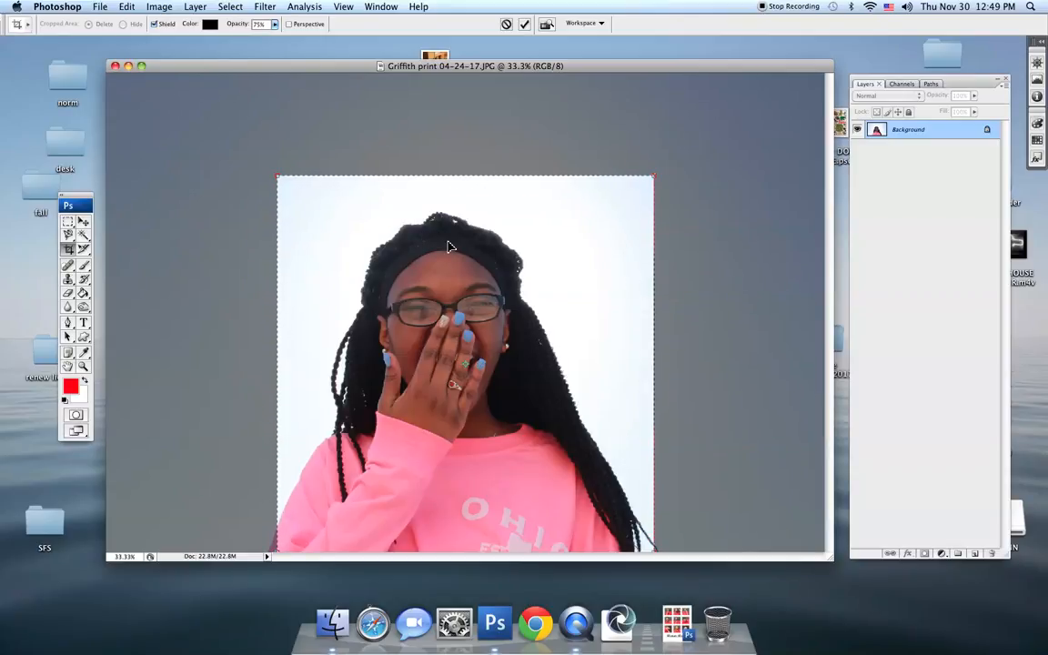
left_click_drag(447, 246, 444, 247)
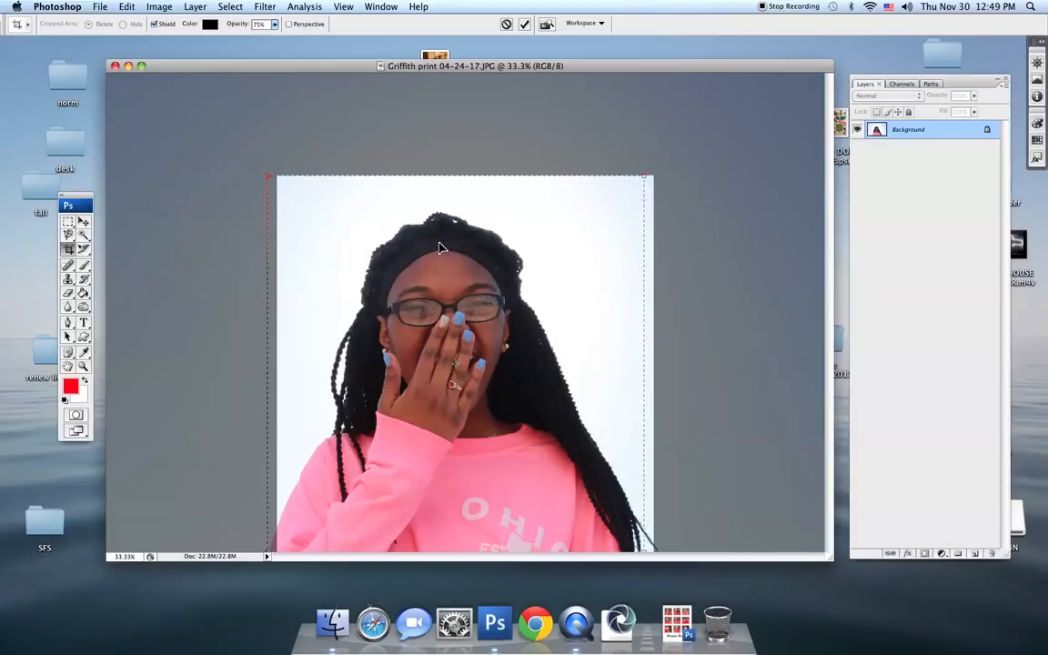
key("Return")
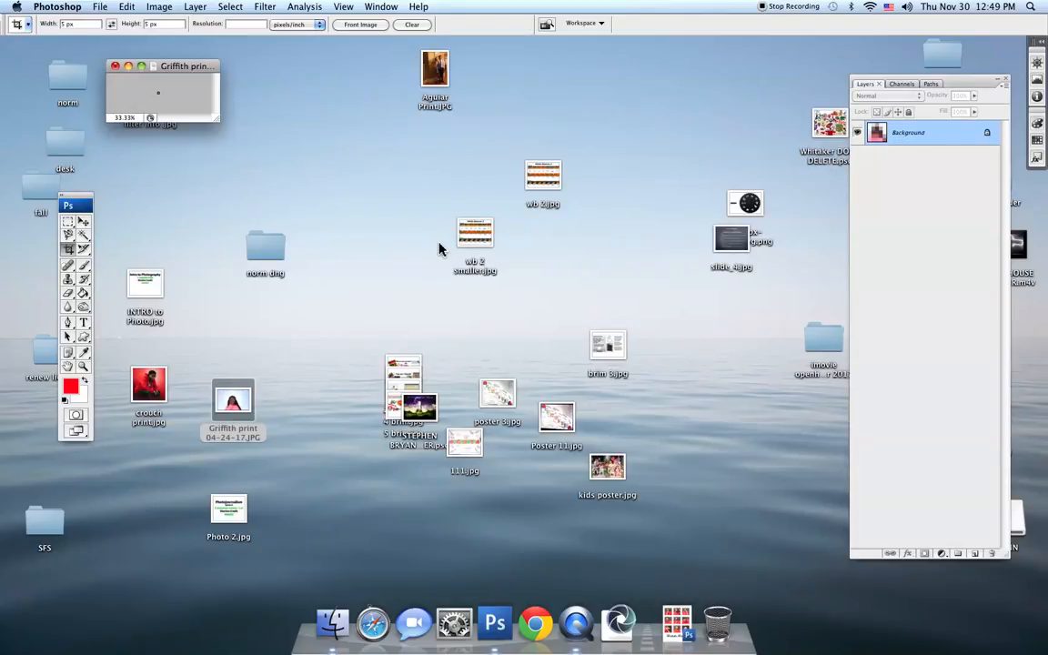
key("super+z")
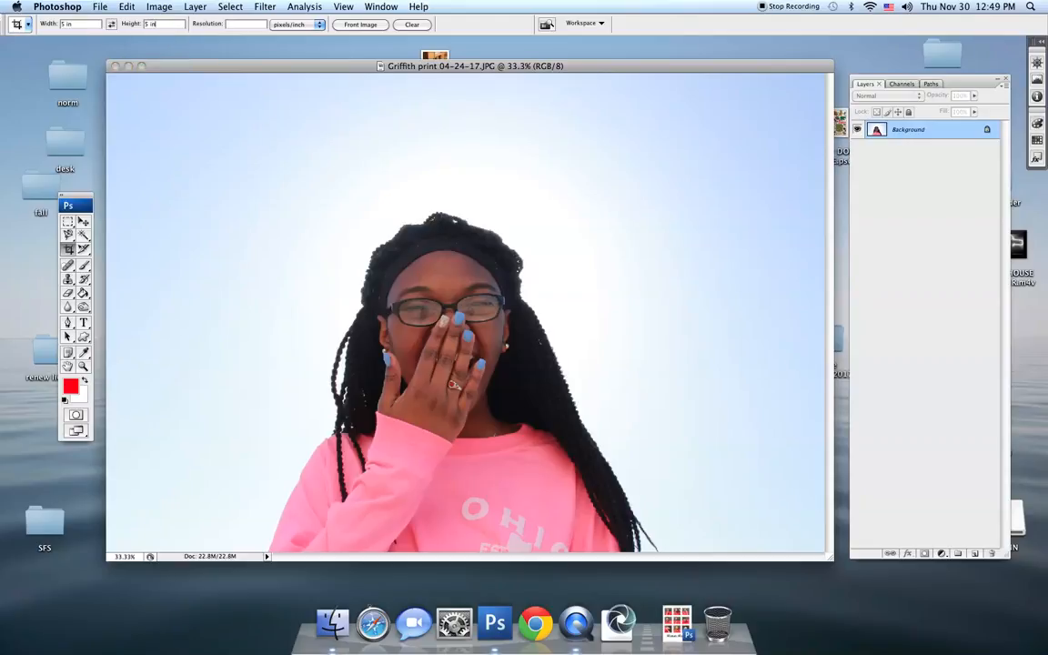
- Crop the portrait to a 5 in by 5 in square framing the subject and move its window toward the middle of the screen
left_click_drag(180, 125, 697, 509)
left_click_drag(329, 309, 409, 343)
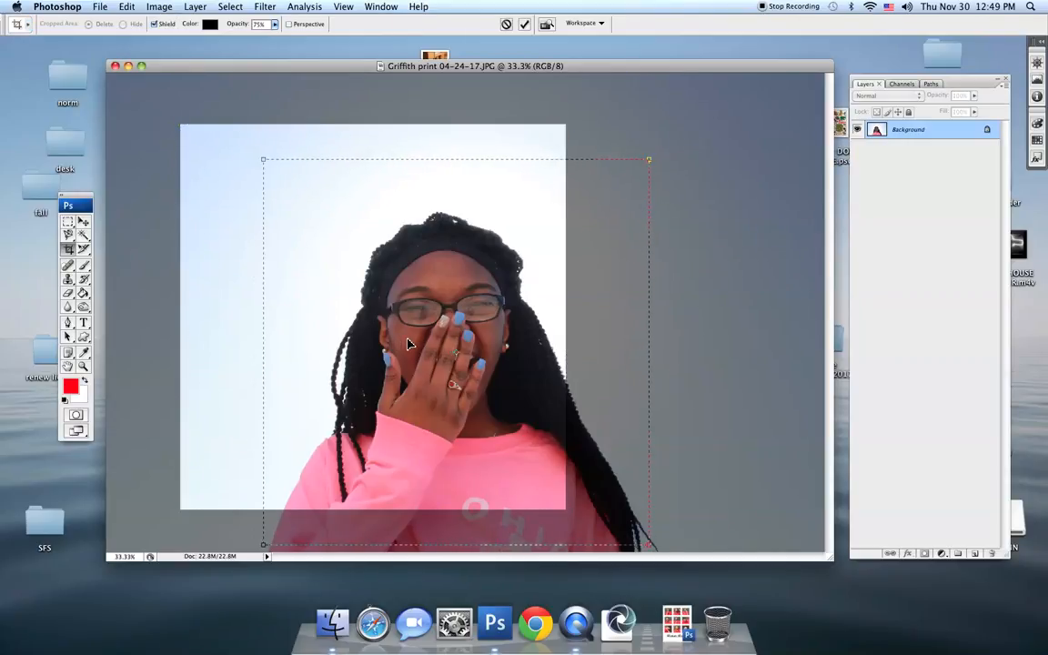
key("Return")
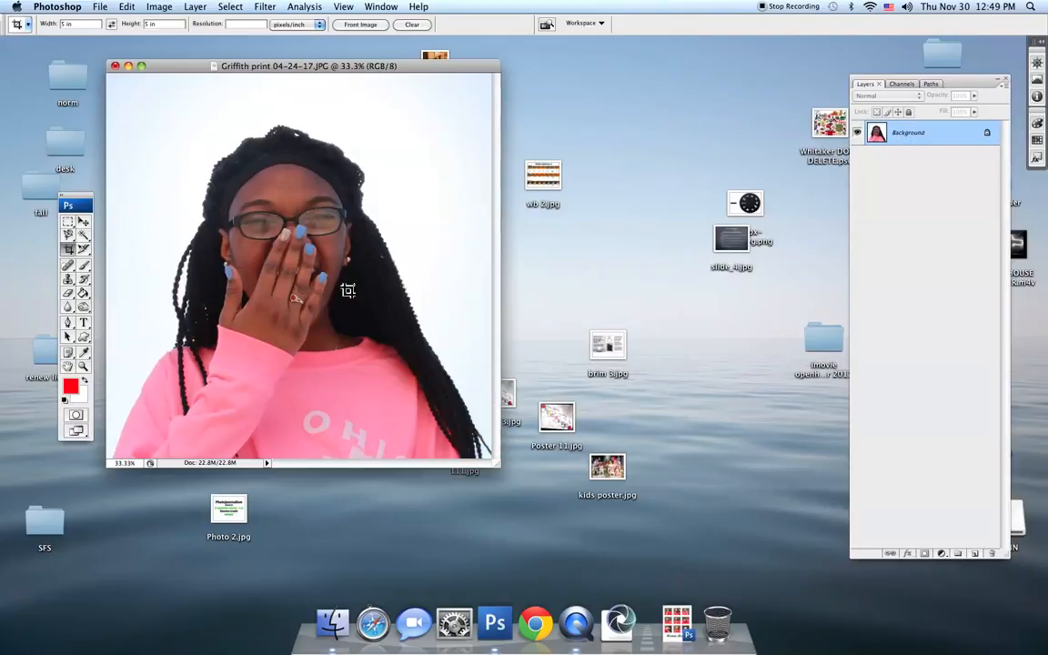
left_click_drag(241, 63, 410, 80)
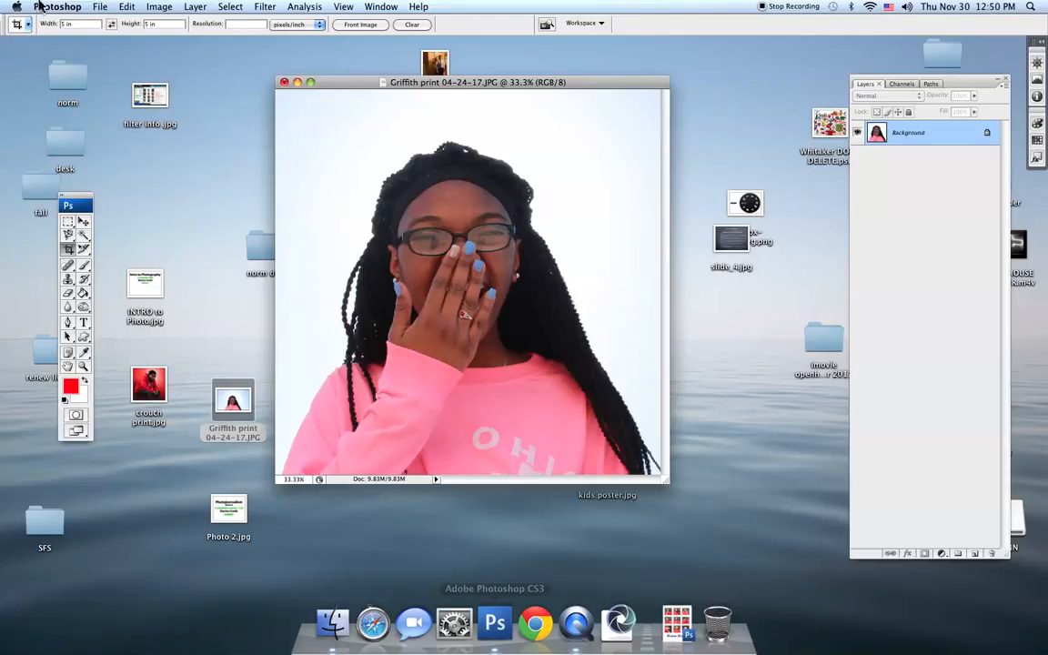
- Create a new document 16 inches wide and 20 inches high at 300 pixels/inch, in RGB Color with a white background
left_click(99, 9)
left_click(108, 20)
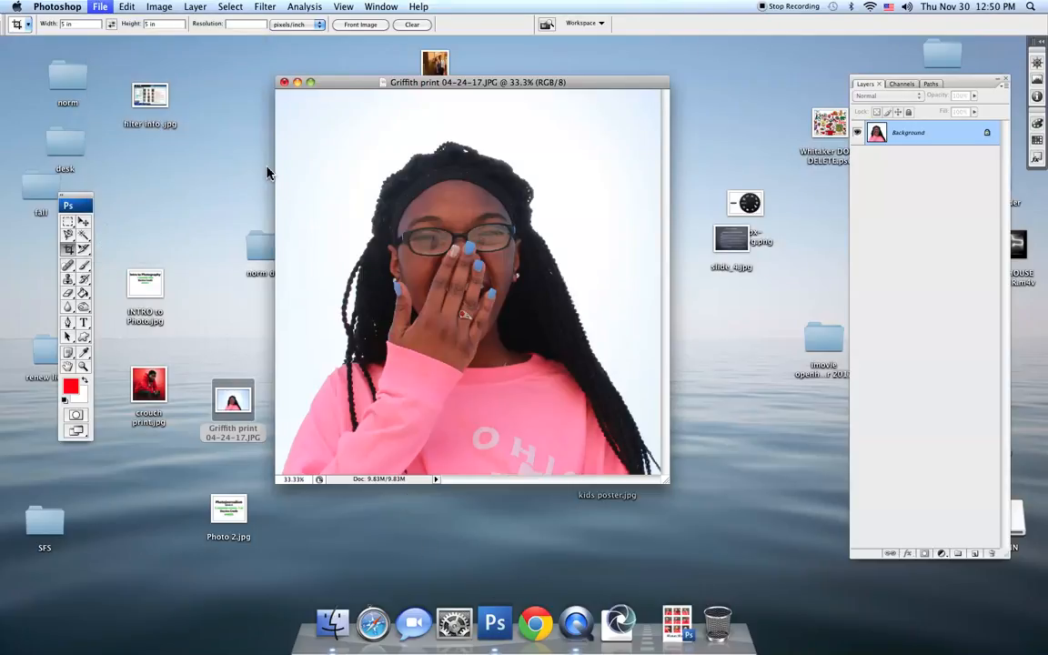
left_click(464, 218)
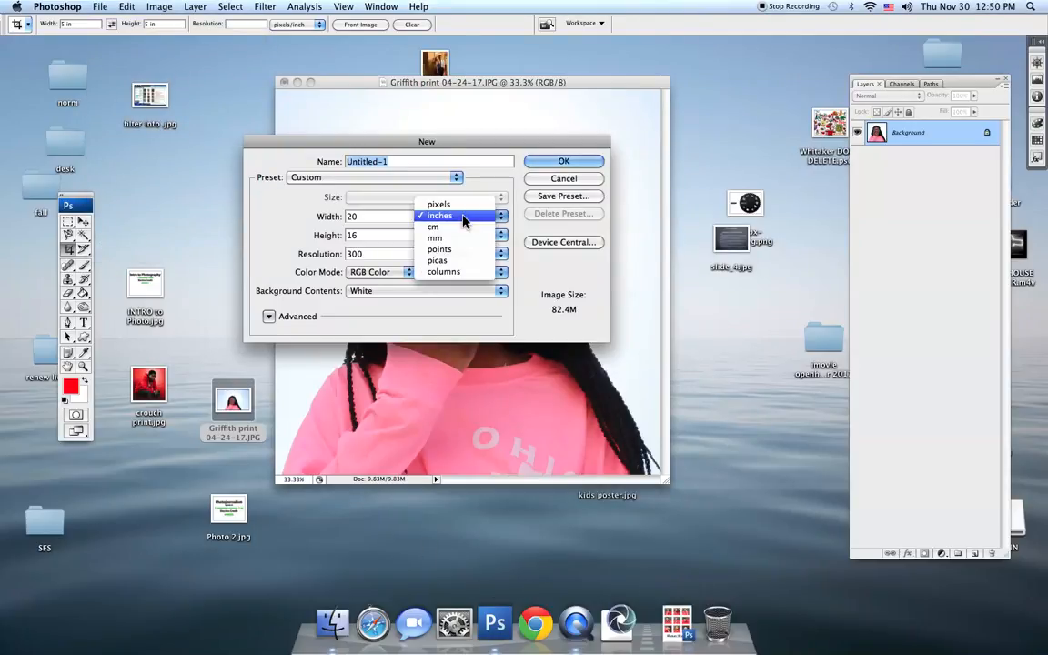
left_click(463, 206)
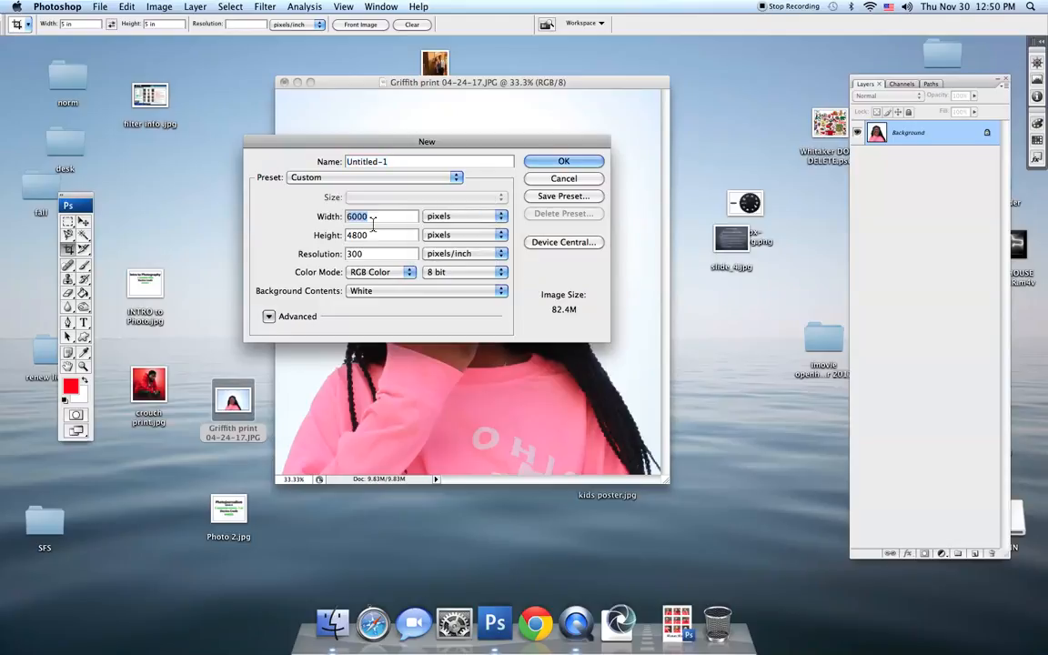
left_click(457, 219)
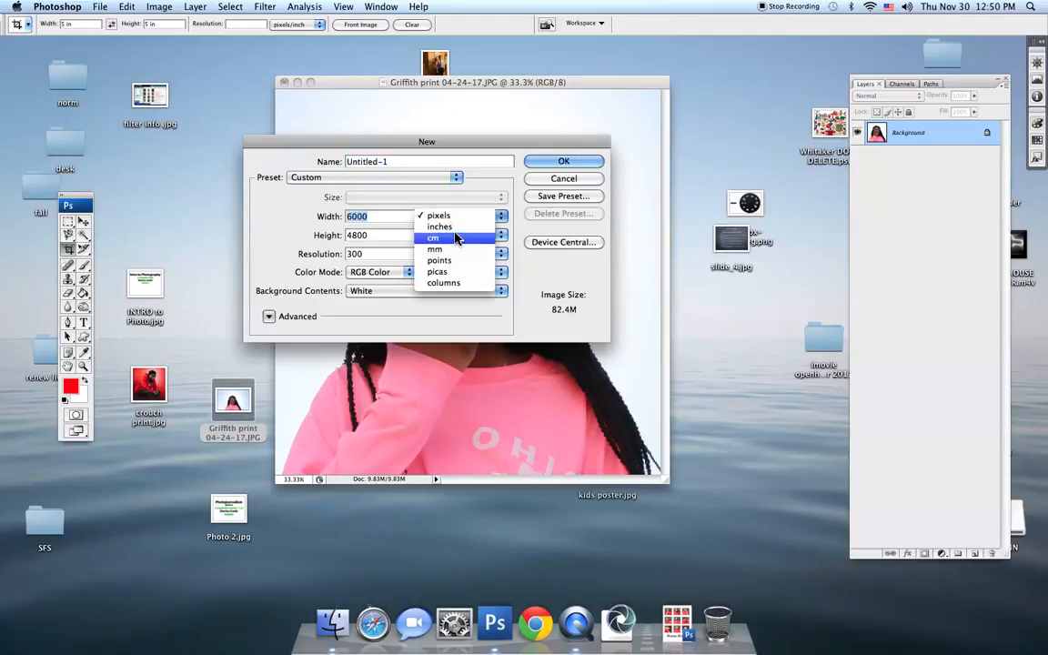
left_click(445, 227)
left_click_drag(366, 220, 320, 235)
type("16")
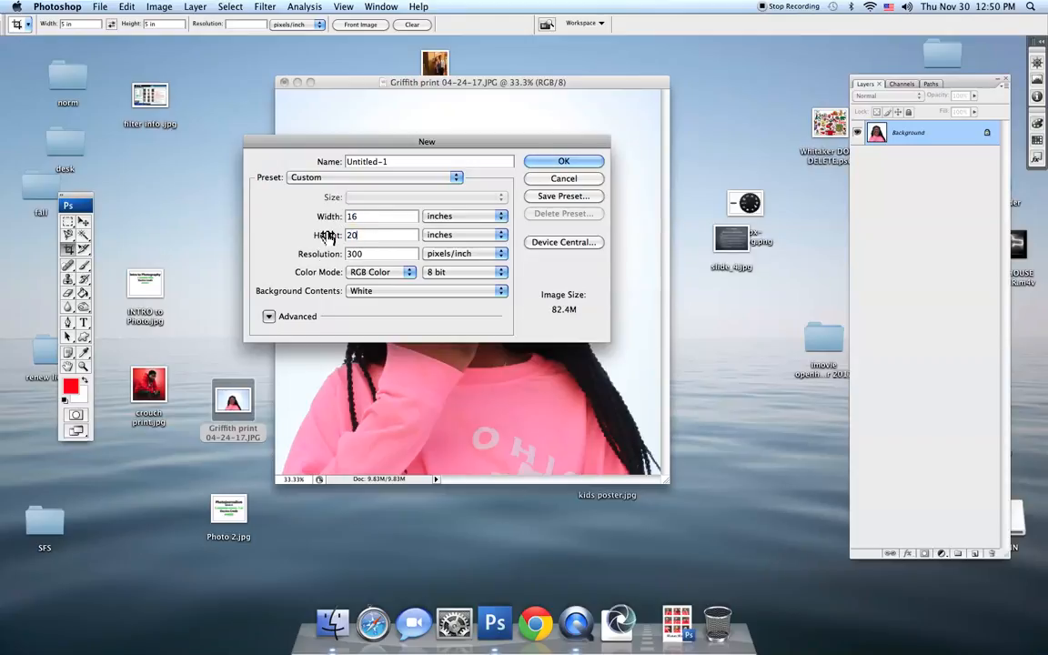
type("20")
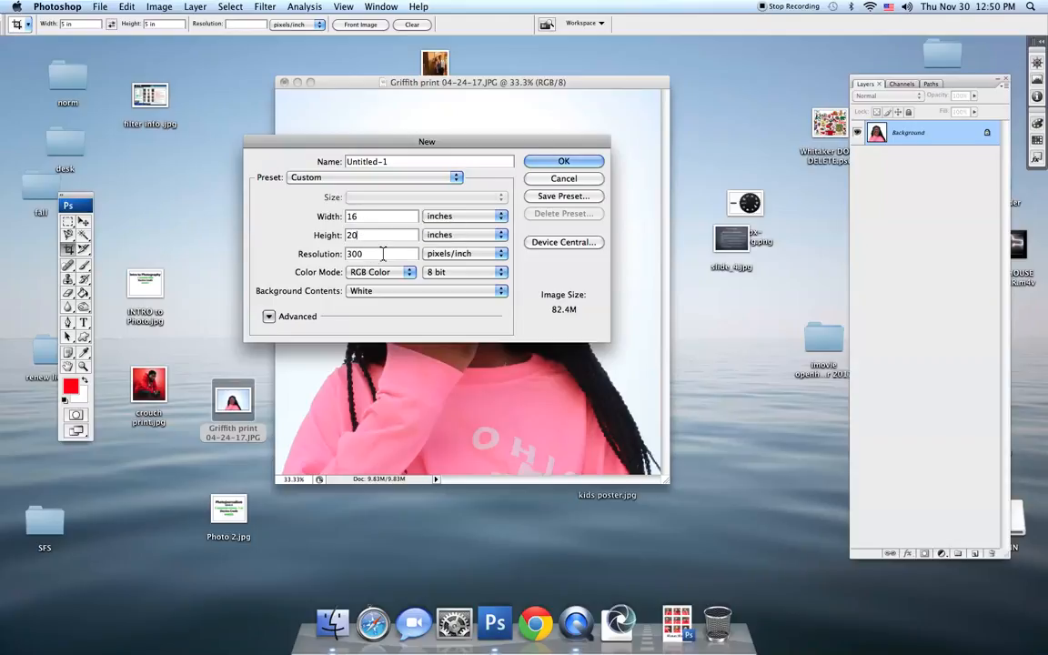
left_click(374, 254)
left_click(534, 162)
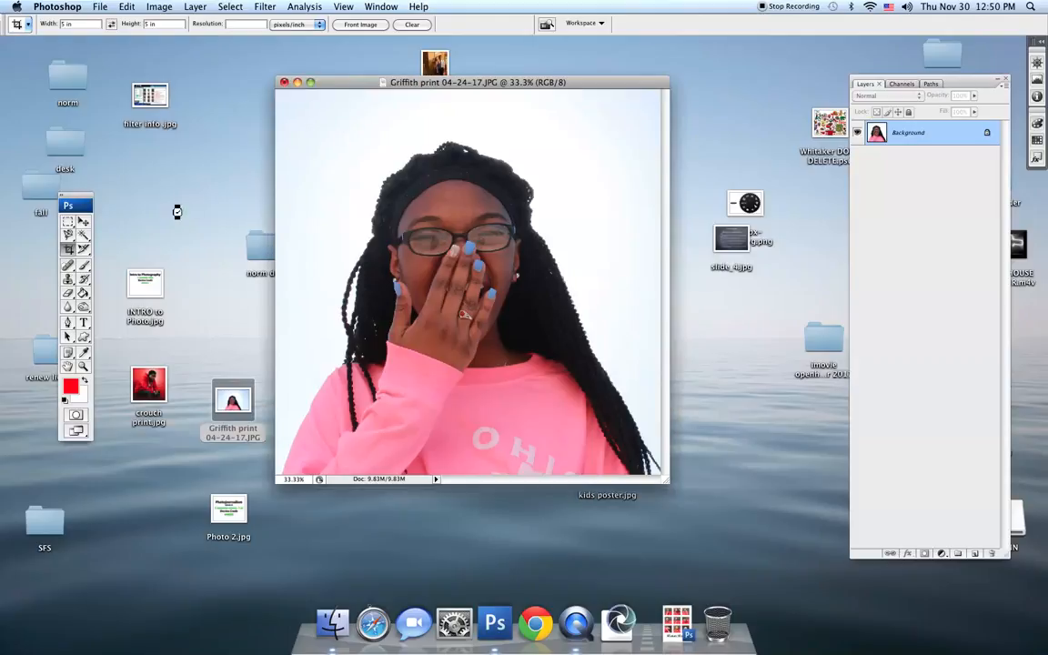
- Use the Move tool to copy the cropped portrait into the new blank document and place it near the page's upper-left corner
left_click(83, 221)
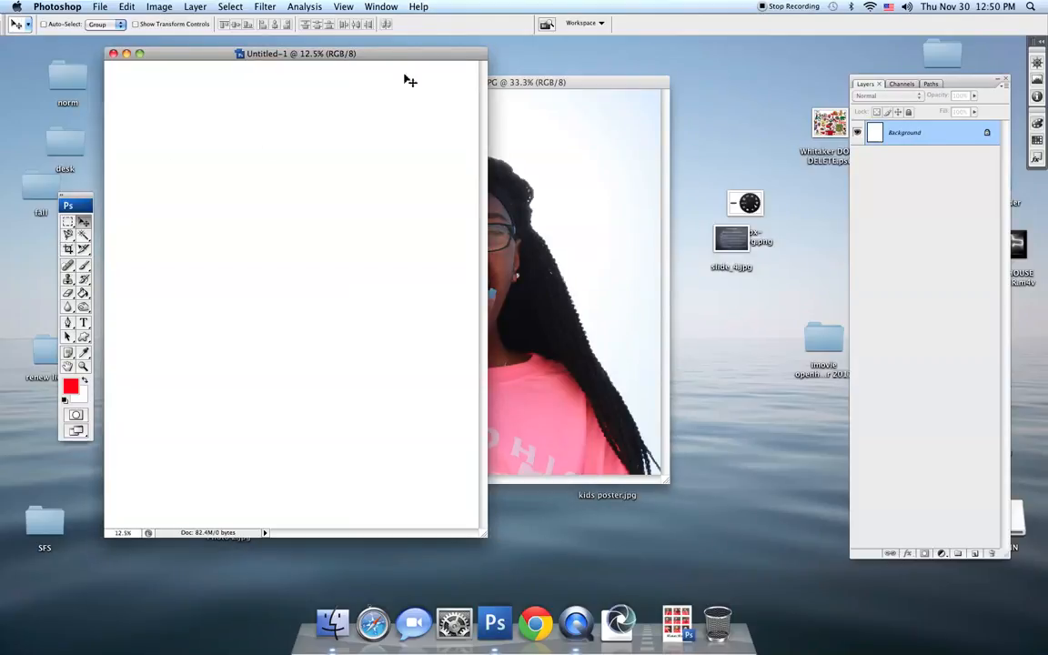
left_click_drag(496, 86, 608, 71)
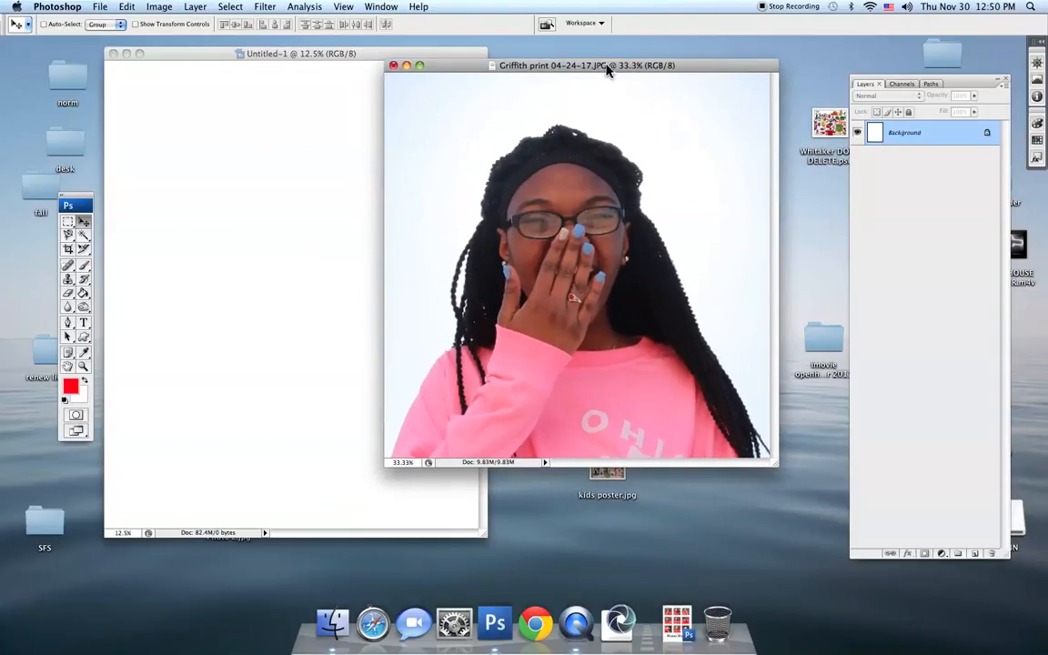
left_click_drag(423, 190, 206, 255)
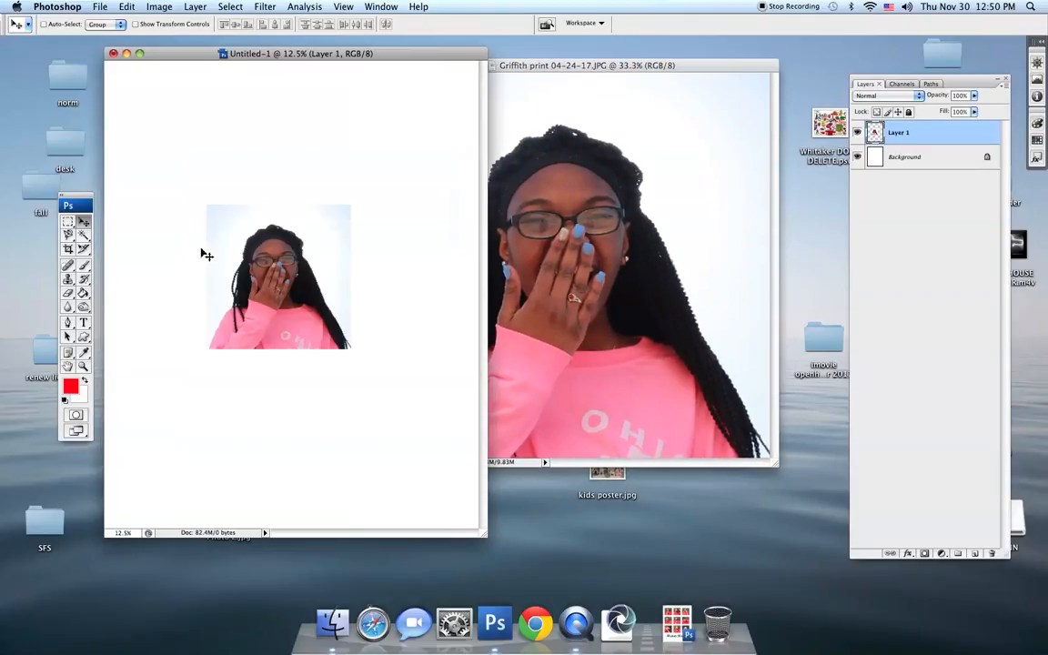
left_click_drag(305, 294, 217, 191)
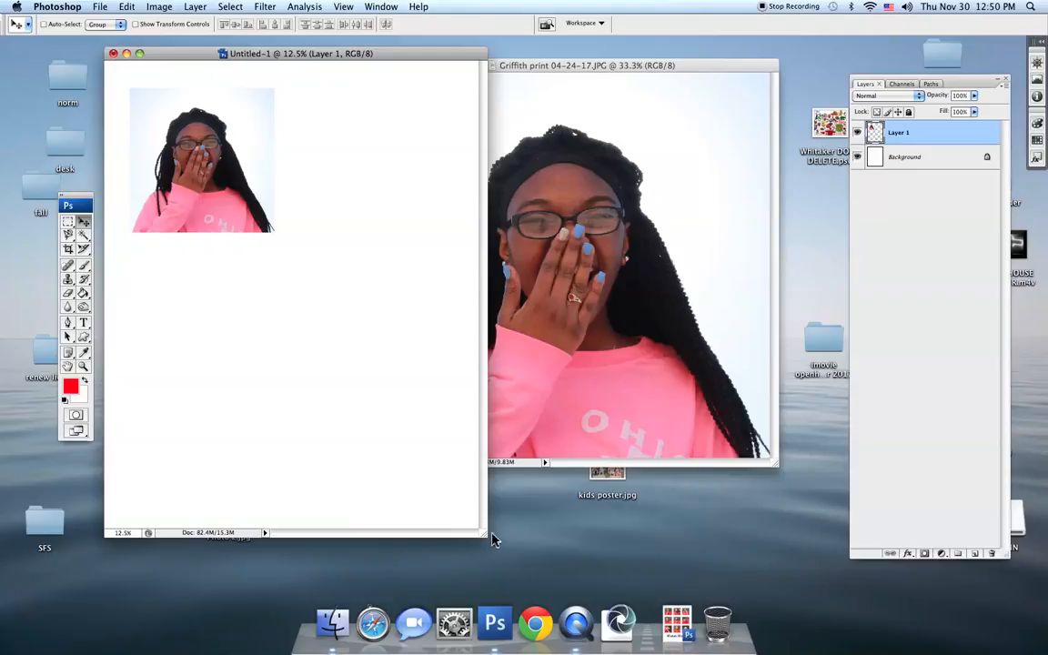
- Enlarge the poster document's window and adjust the portrait's margins from the page's upper-left edges
left_click_drag(485, 537, 774, 654)
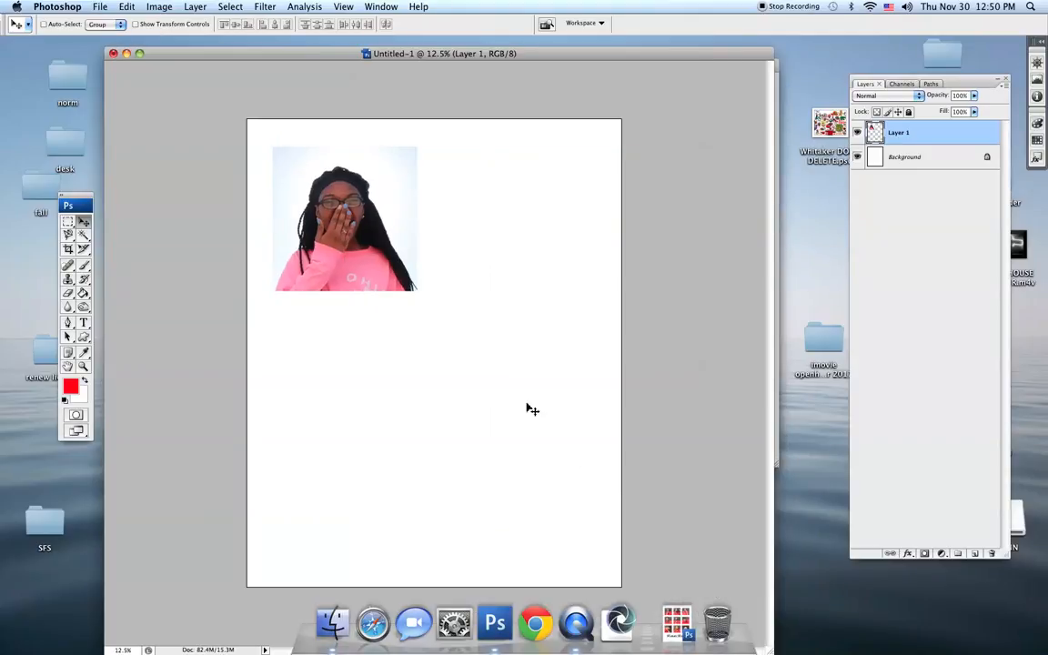
left_click_drag(397, 291, 383, 279)
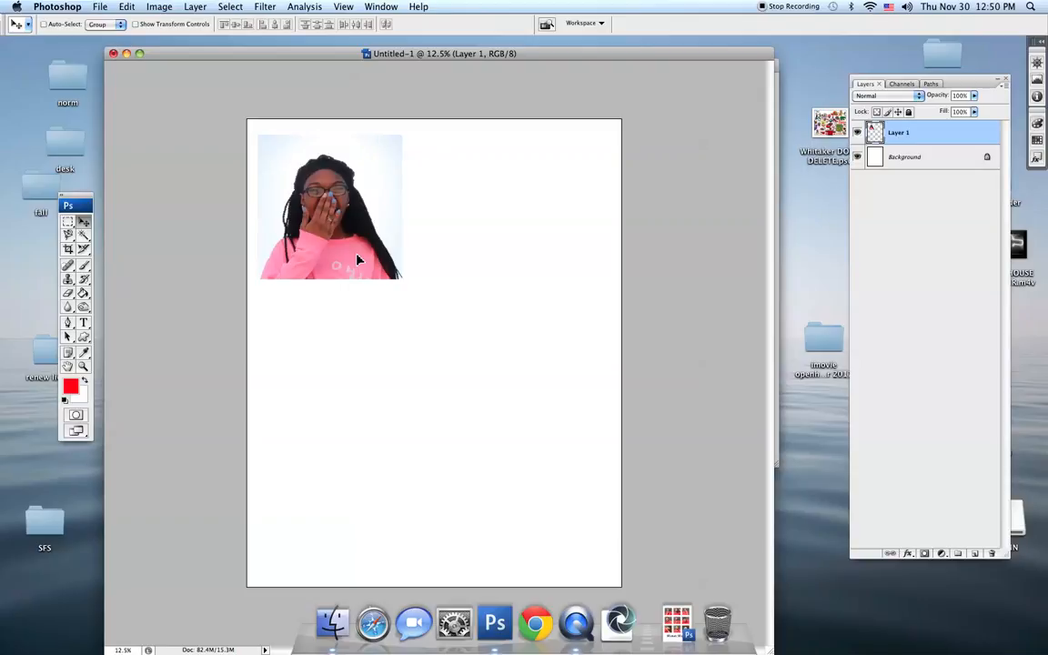
mouse_move(357, 261)
left_mouse_down()
mouse_move(500, 272)
mouse_move(557, 265)
mouse_move(339, 275)
mouse_move(370, 268)
left_mouse_up()
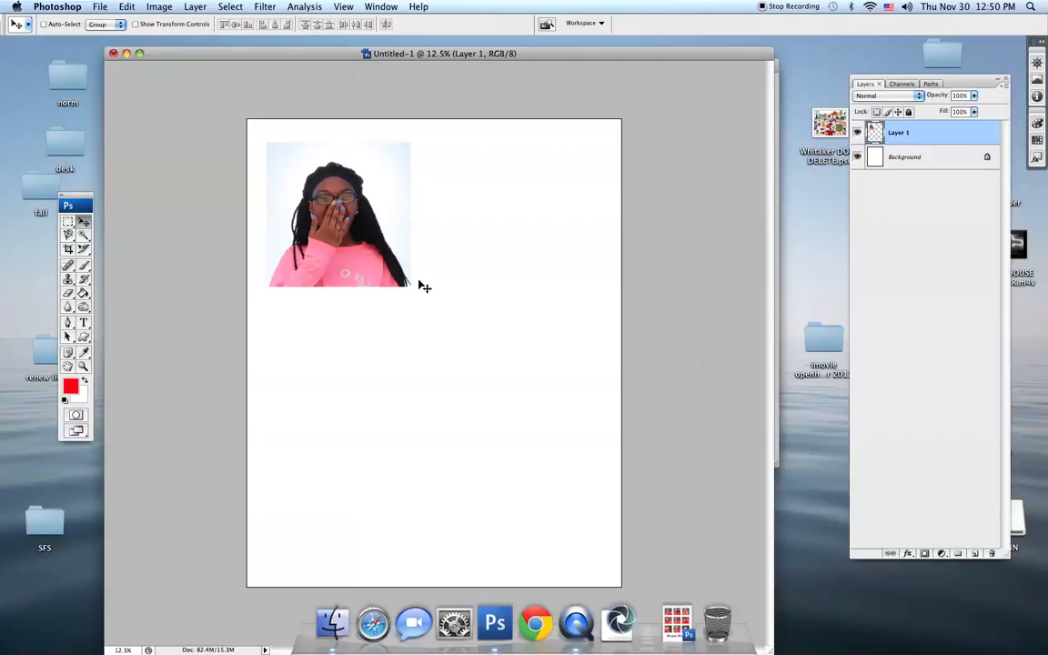
- Show the grid over the poster and align the portrait with the grid lines near the upper-left corner
left_click(349, 9)
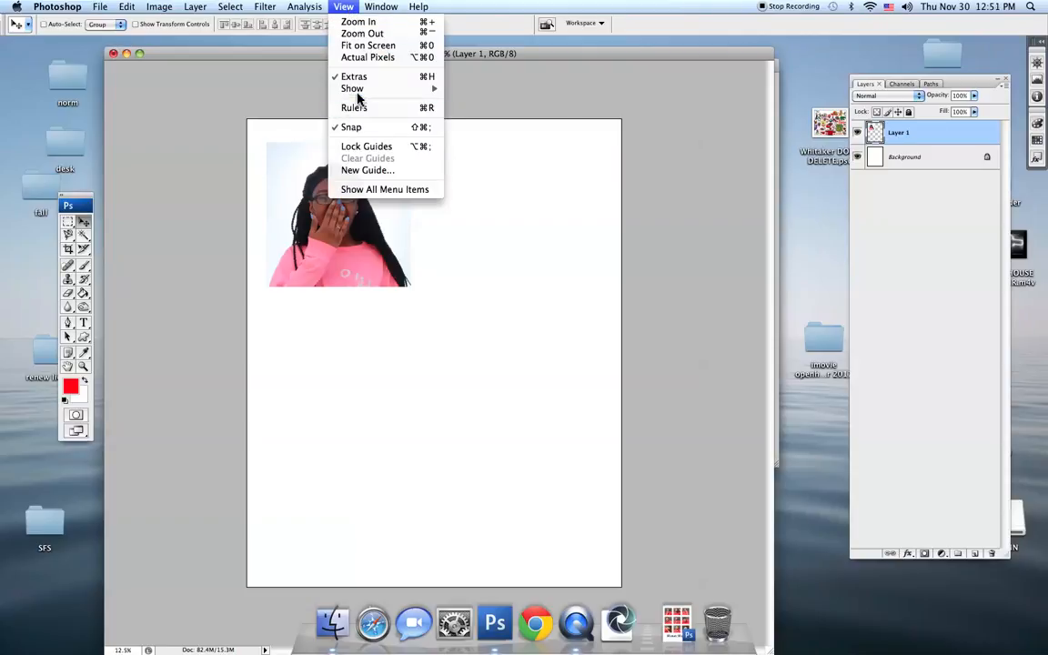
mouse_move(362, 90)
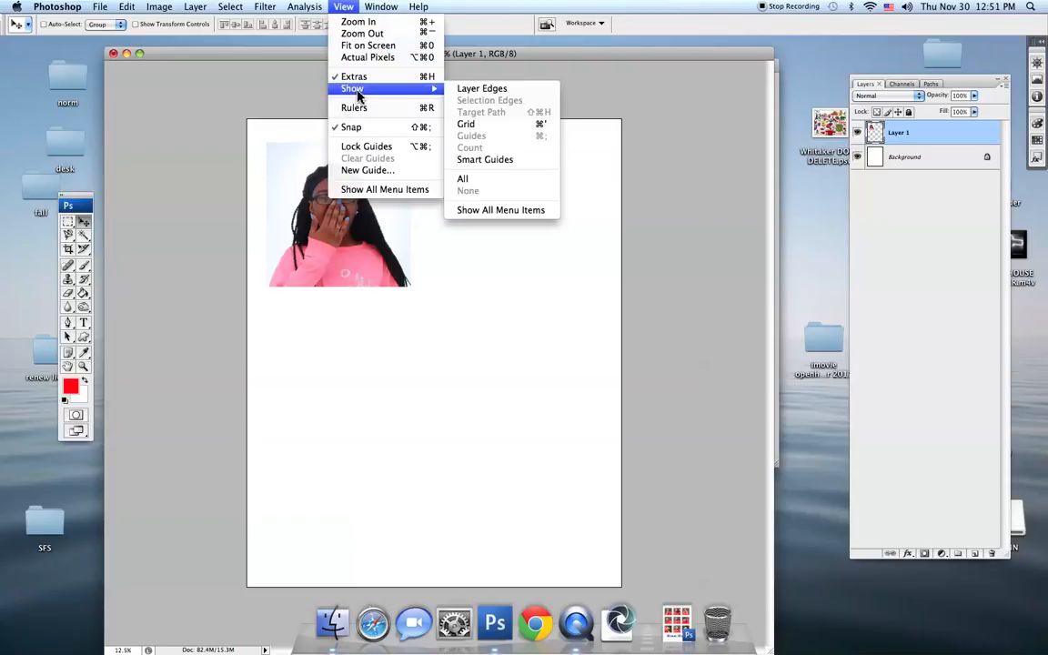
left_click(499, 134)
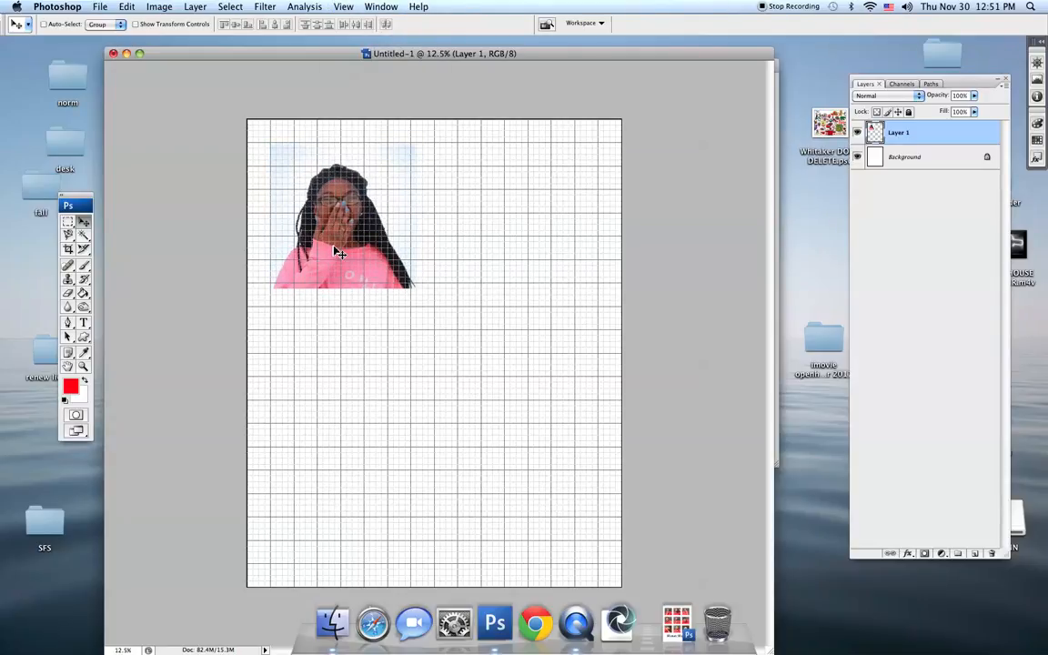
- Scale the portrait down proportionally to about 64.6% so it spans four grid squares each way
key("super+t")
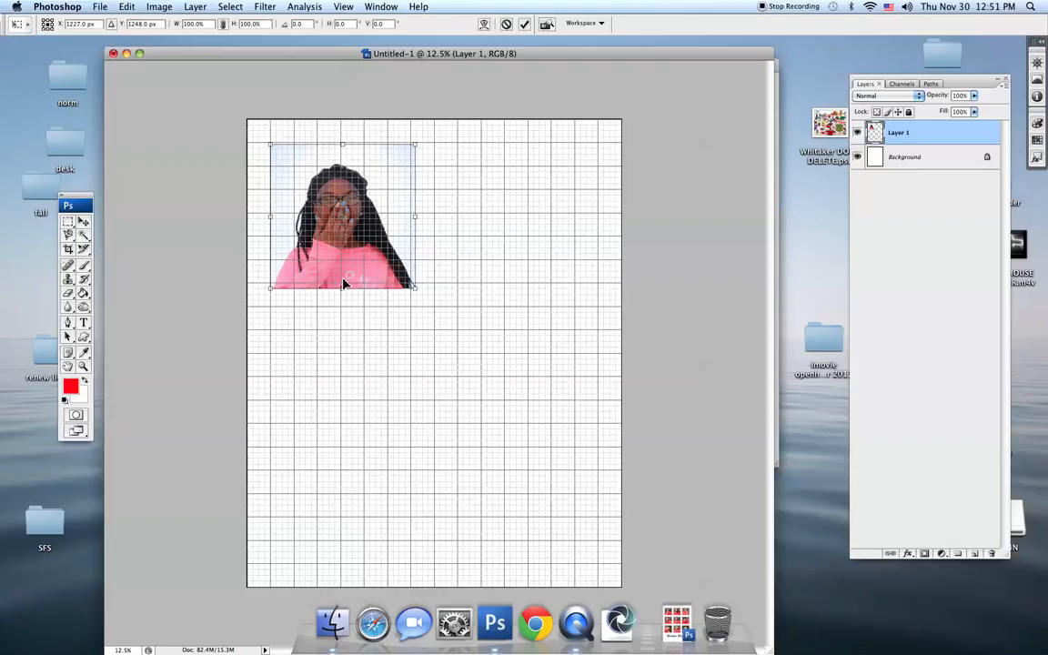
left_click_drag(416, 290, 351, 206)
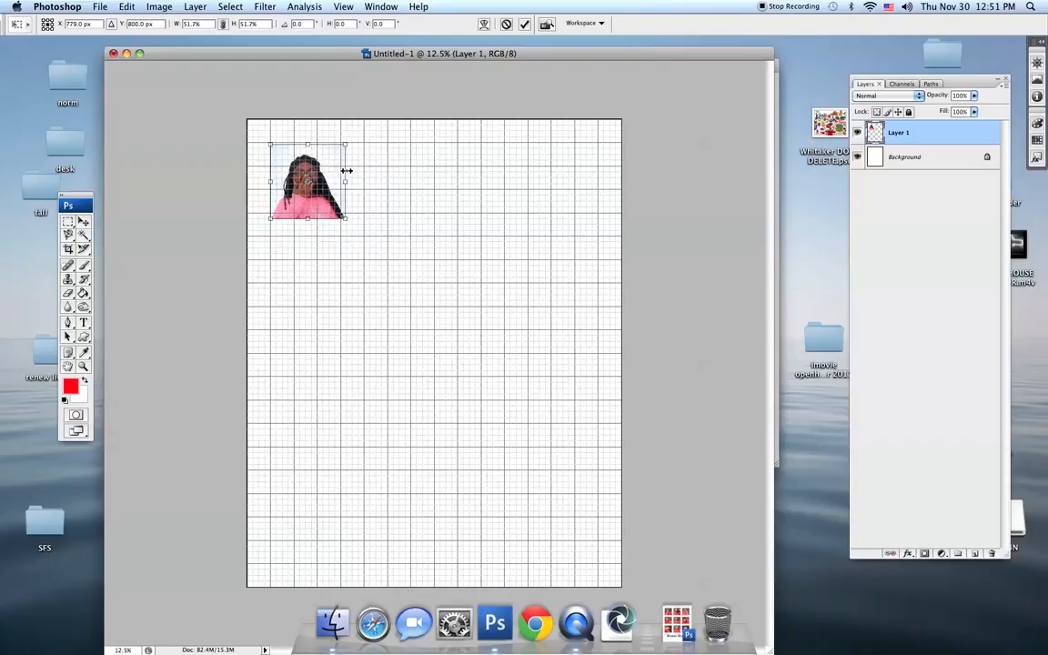
left_click_drag(346, 144, 350, 144)
left_click_drag(349, 220, 360, 242)
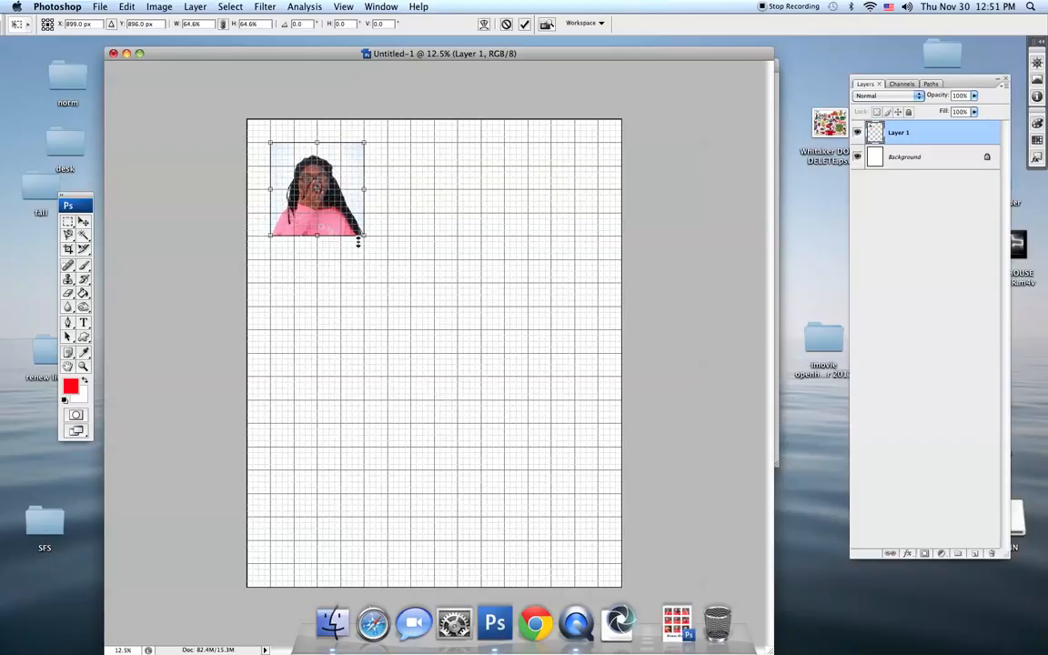
double_click(309, 184)
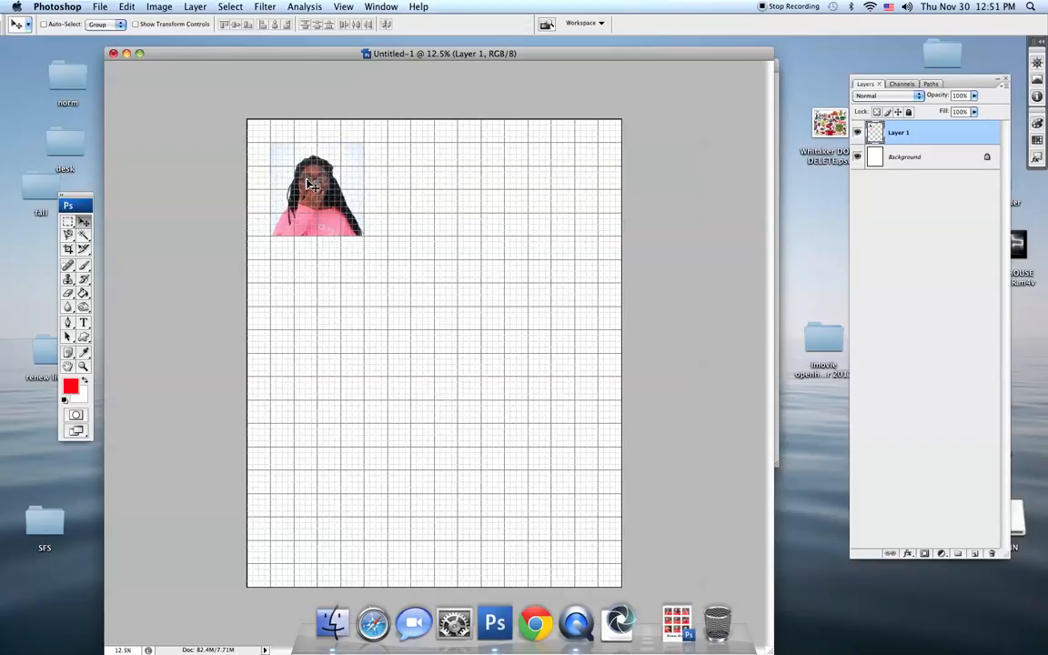
- Fine-tune the portrait's position so its edges line up closely with the surrounding grid lines
key("super+minus")
key("super+equal")
key("super+equal")
key("super+equal")
key("super+equal")
key("super+equal")
key("super+equal")
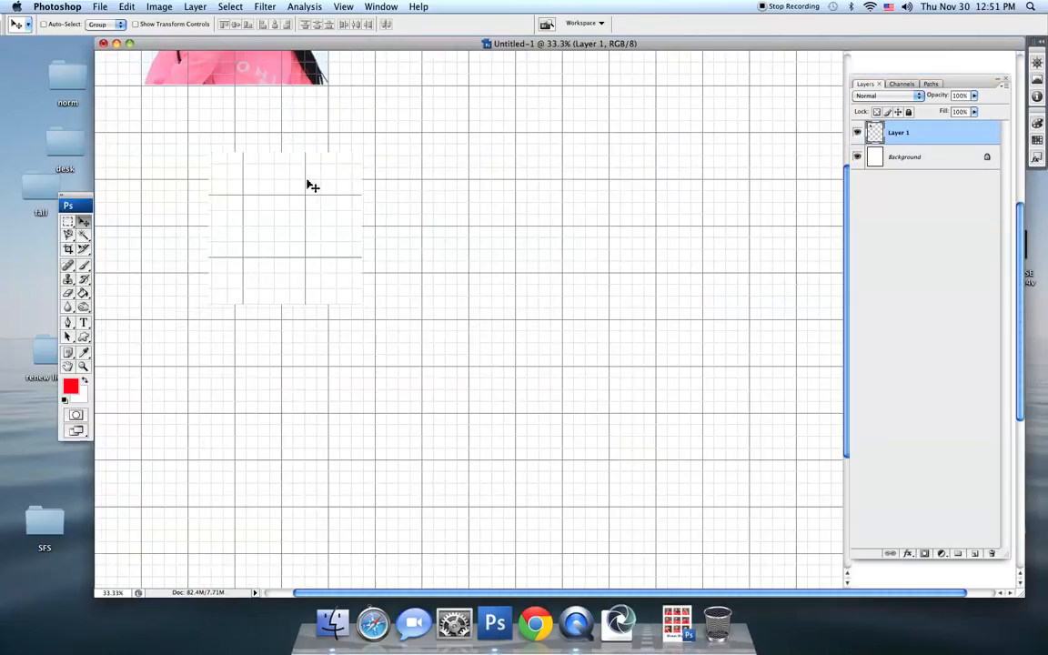
key("space")
left_click_drag(311, 204, 423, 495)
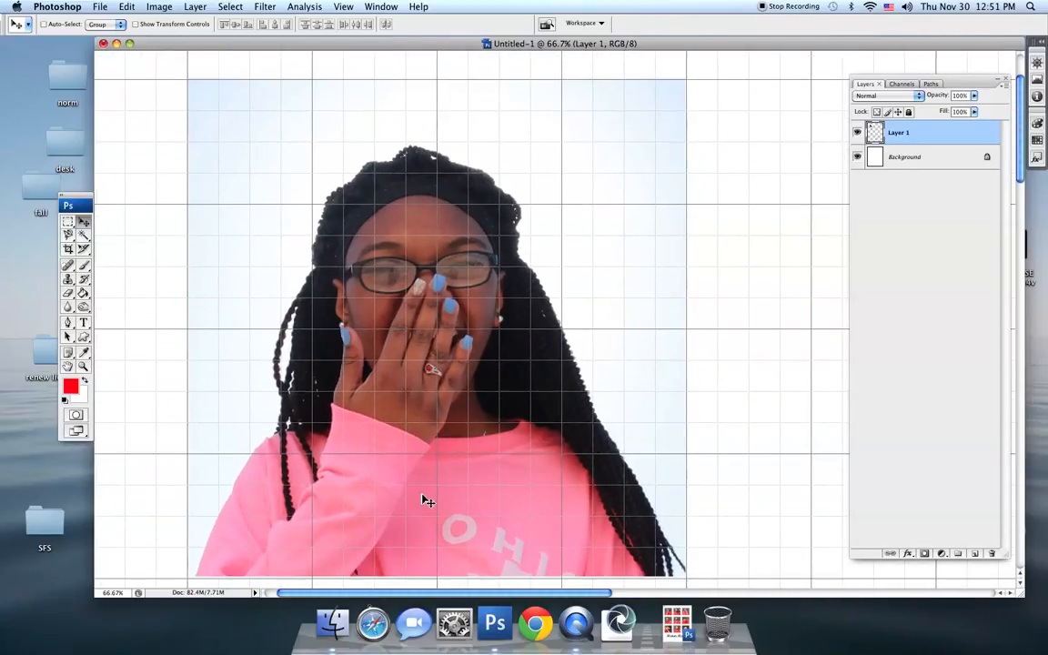
left_click_drag(300, 435, 340, 531)
left_click_drag(357, 393, 316, 417)
left_click_drag(318, 405, 317, 295)
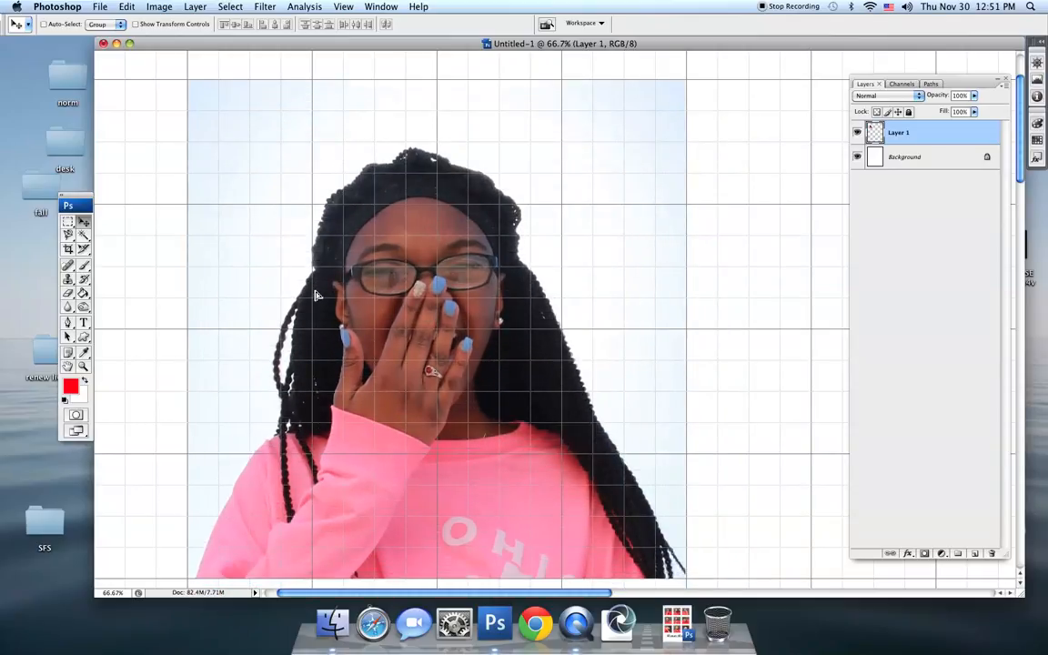
- Copy the cropped portrait into the poster again and place it to the right of the first picture
key("super+minus")
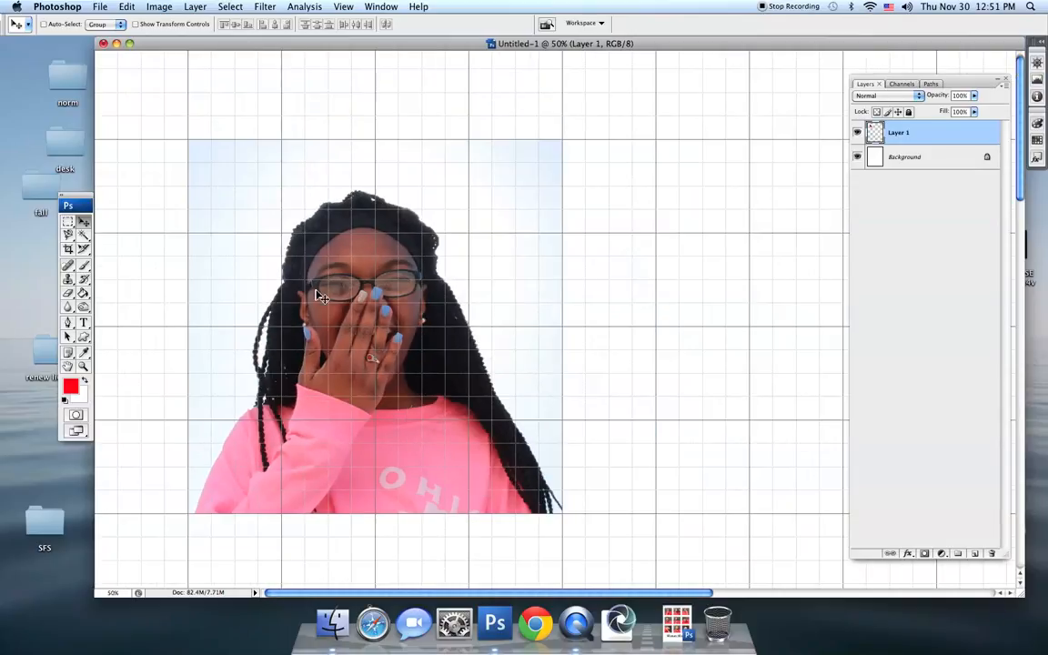
key("super+minus")
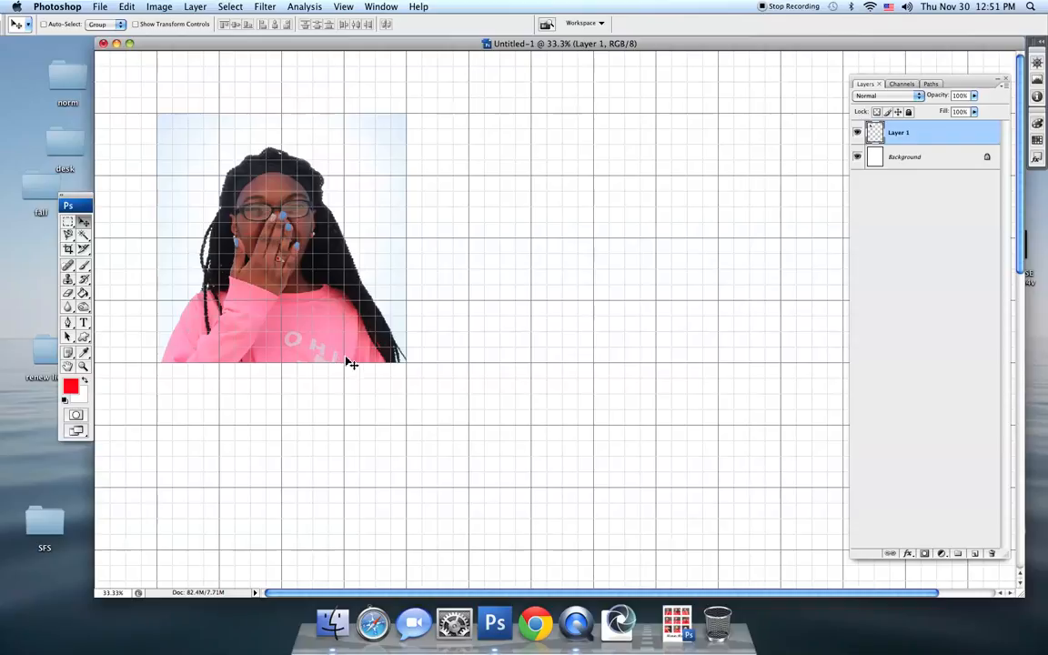
key("super+minus")
key("super+minus")
key("super+minus")
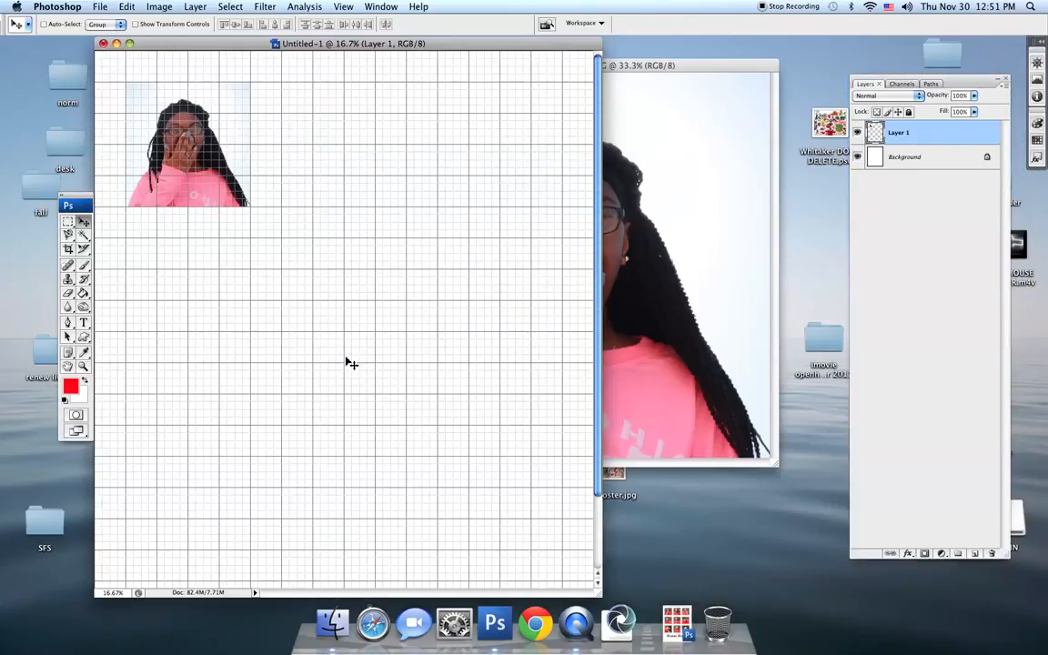
key("super+minus")
left_click(482, 393)
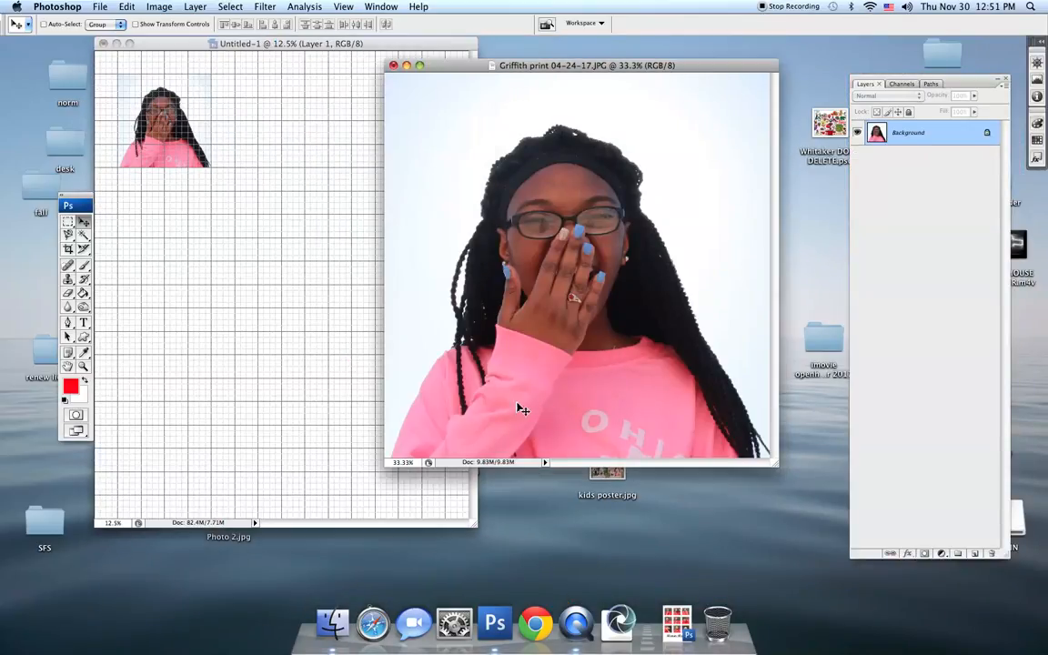
left_click_drag(321, 402, 321, 402)
left_click_drag(359, 327, 278, 119)
- Scale the second portrait down to four grid squares each way to match the first, enlarging the poster window for room
key("super+t")
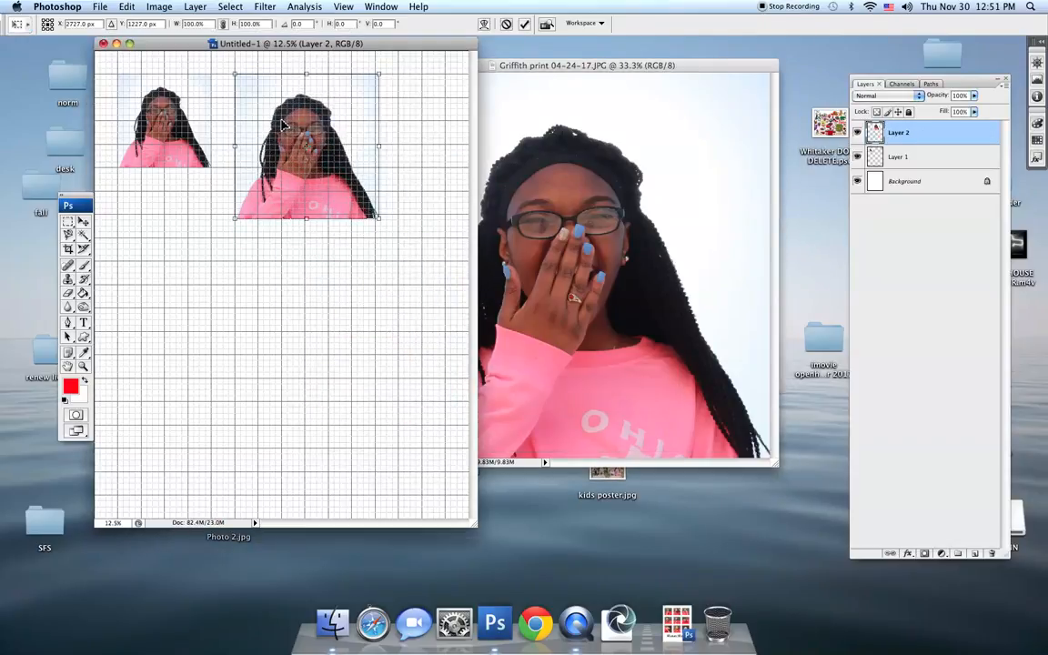
left_click_drag(370, 213, 342, 193)
key("Return")
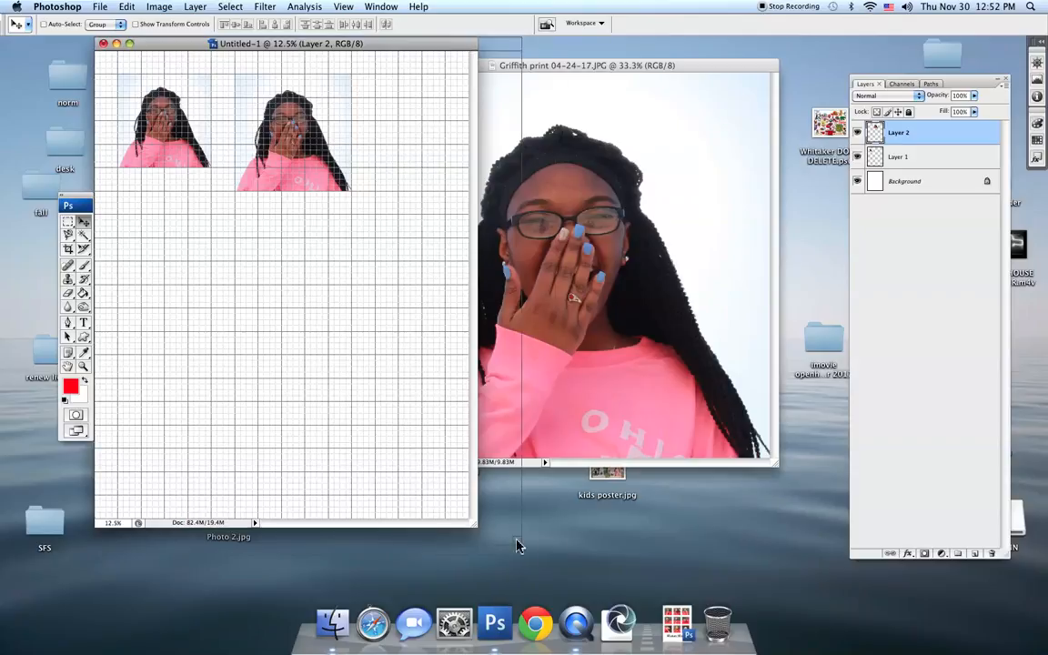
left_click_drag(471, 523, 625, 575)
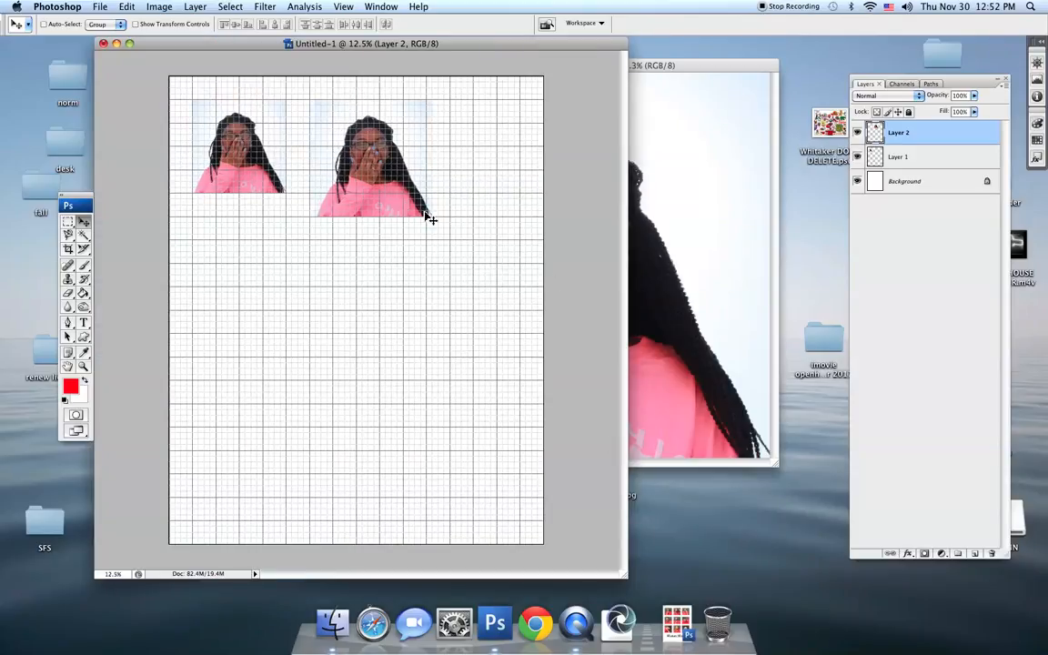
key("super+t")
left_click_drag(435, 219, 373, 173)
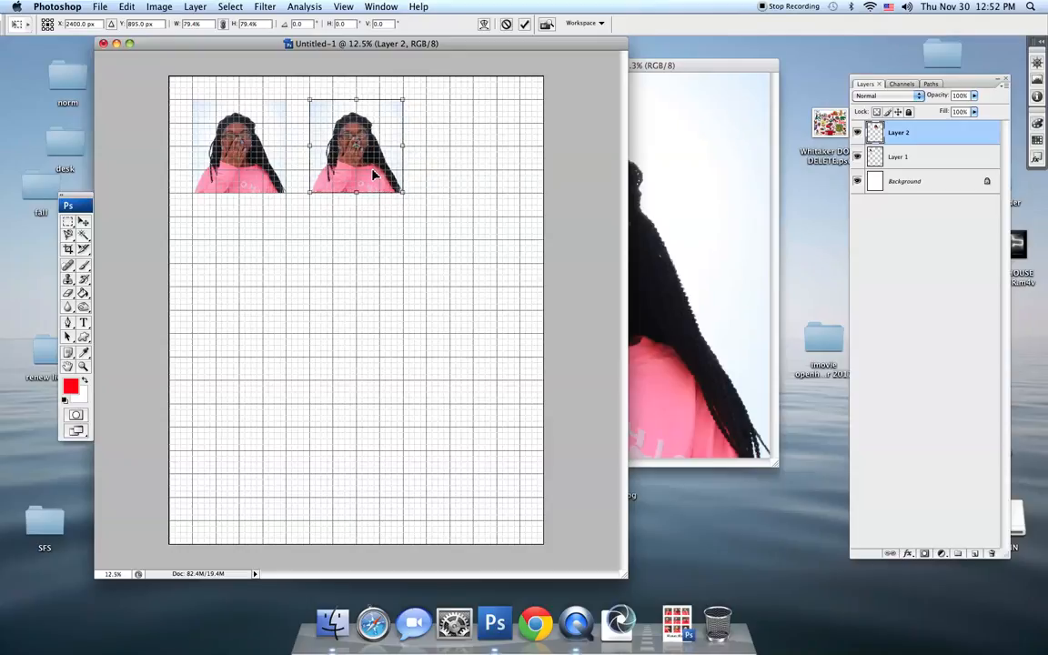
key("Return")
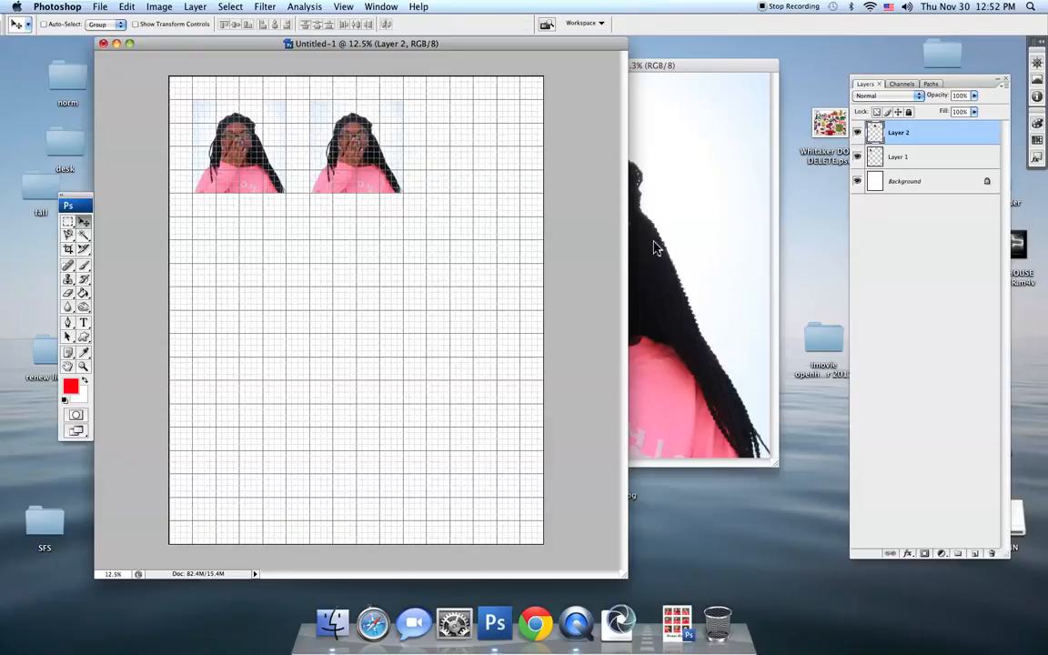
- Add a third copy of the portrait at the end of the first row and scale it to about 64.8%
left_click(651, 193)
left_click_drag(417, 384, 510, 208)
key("super+t")
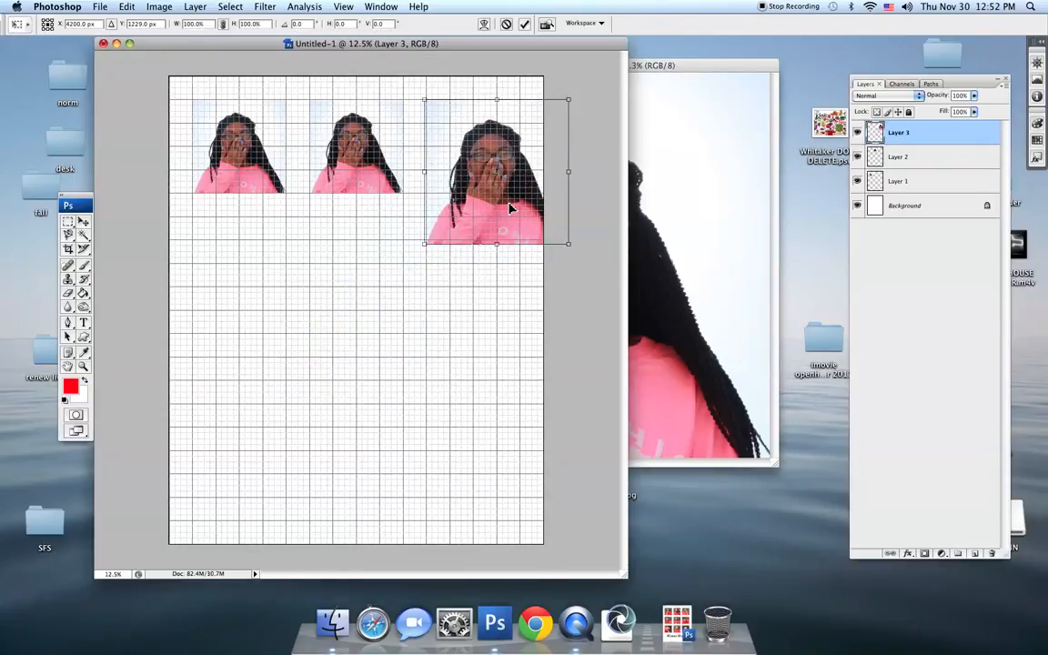
left_click_drag(422, 247, 450, 173)
left_click_drag(539, 211, 529, 189)
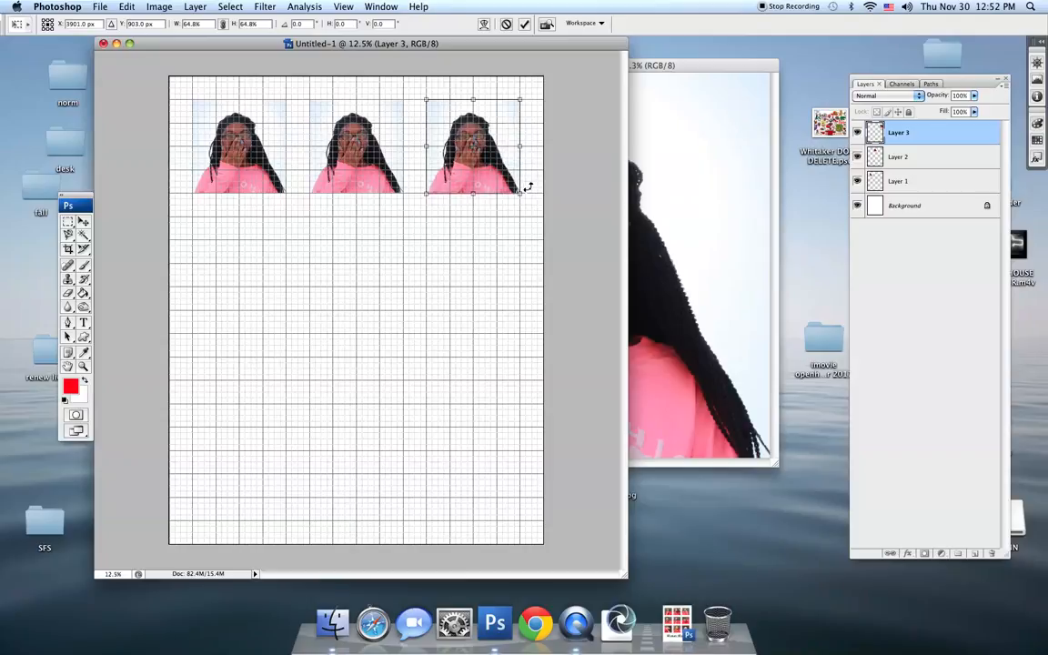
key("Return")
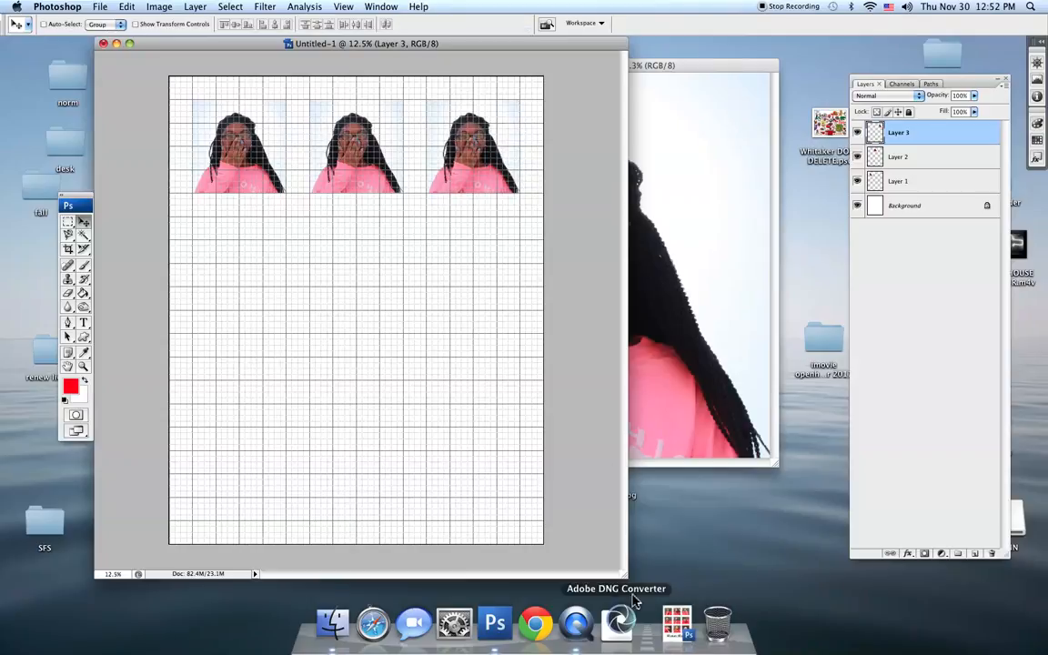
- Enlarge the poster window and toggle the grid on and off, leaving it hidden
left_click_drag(625, 576, 716, 587)
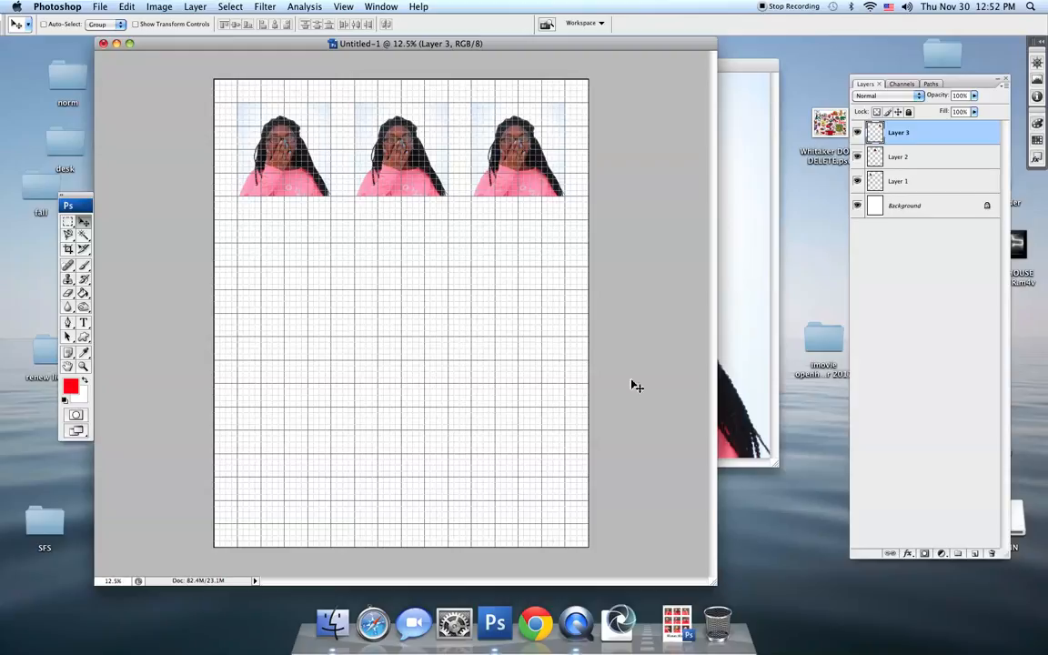
left_click(343, 6)
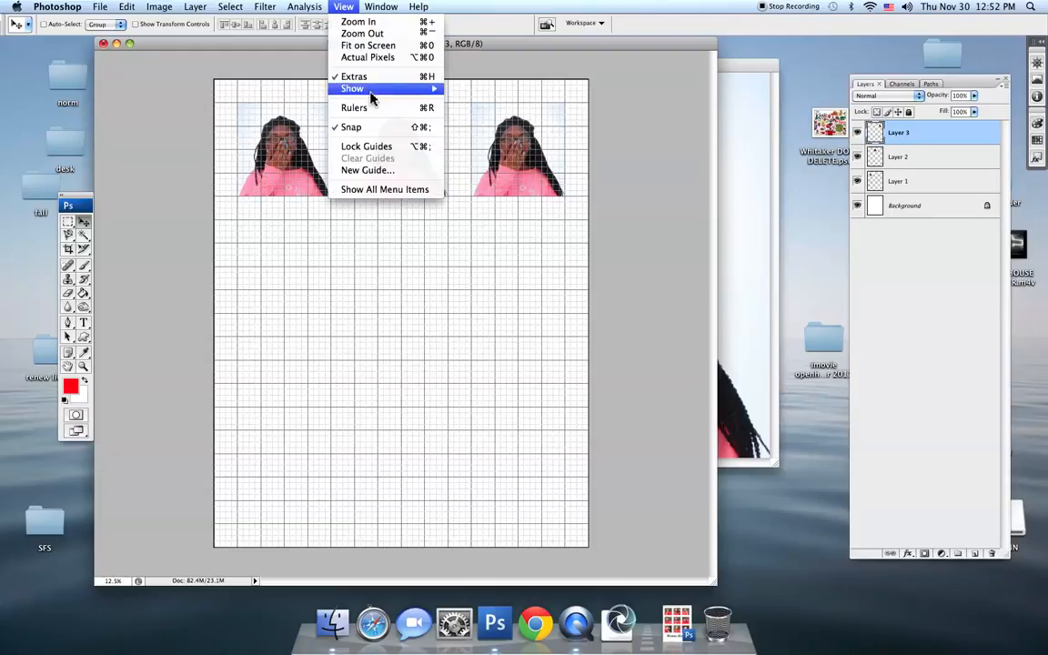
mouse_move(428, 89)
left_click(424, 289)
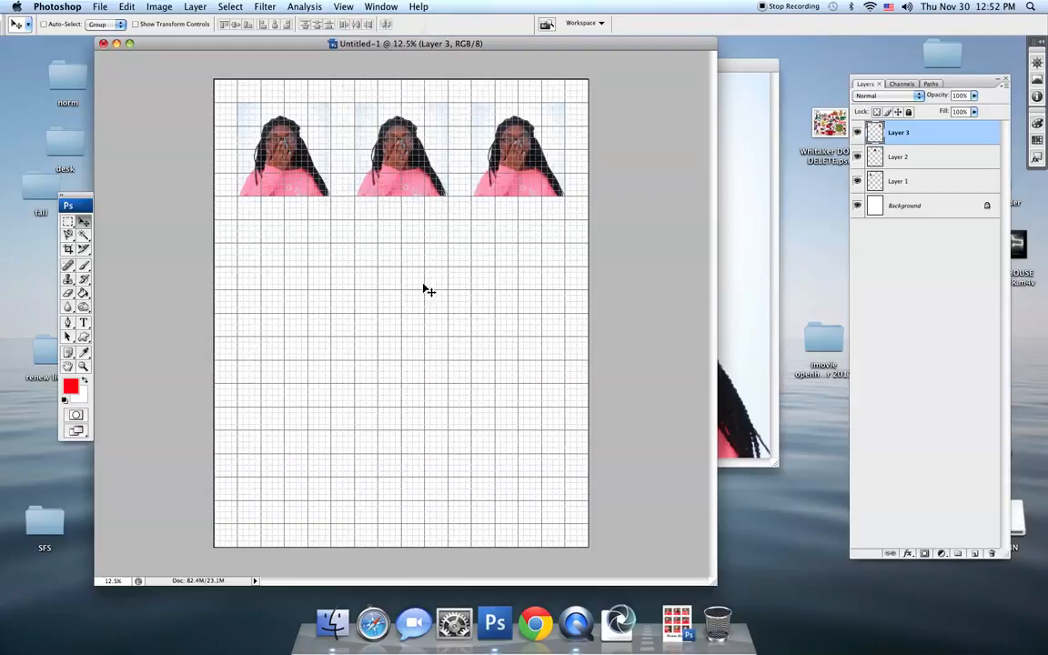
key("super+apostrophe")
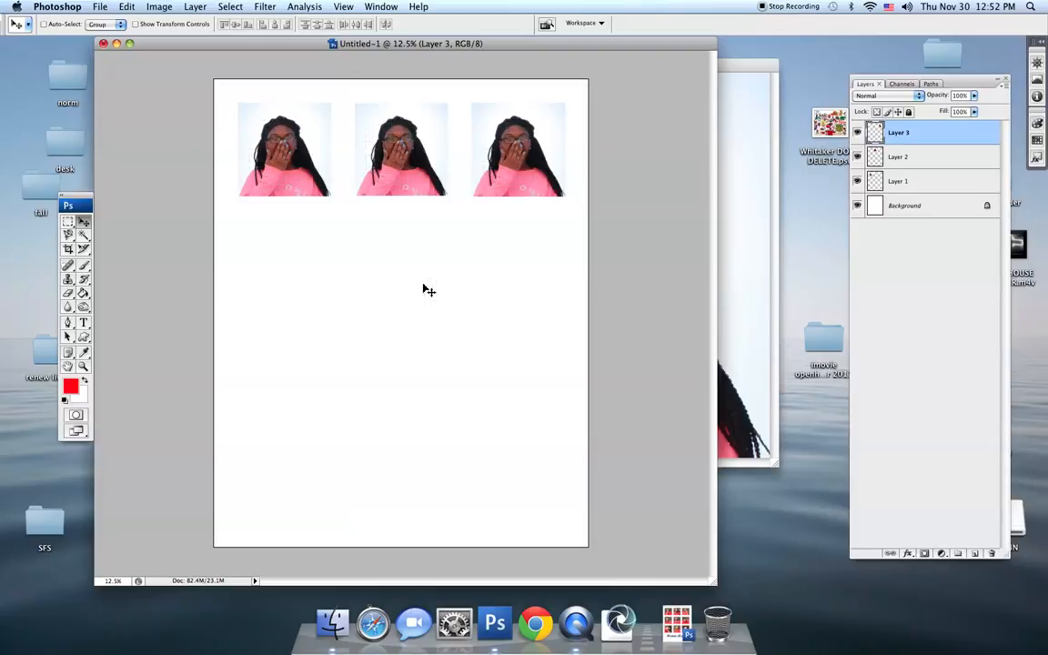
key("super+apostrophe")
key("super+apostrophe")
key("super+apostrophe")
key("super+apostrophe")
key("super+apostrophe")
key("super+apostrophe")
- Duplicate Layers 1 to 3 together and move the copies below the originals as a second row
left_click(921, 182, "shift")
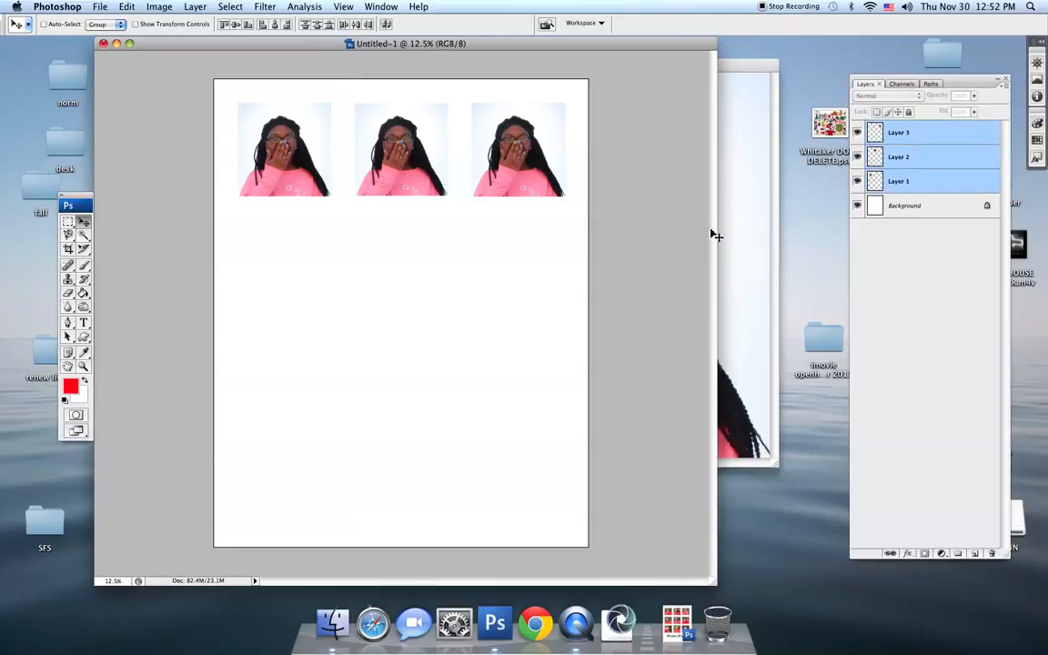
right_click(951, 157)
left_click(958, 188)
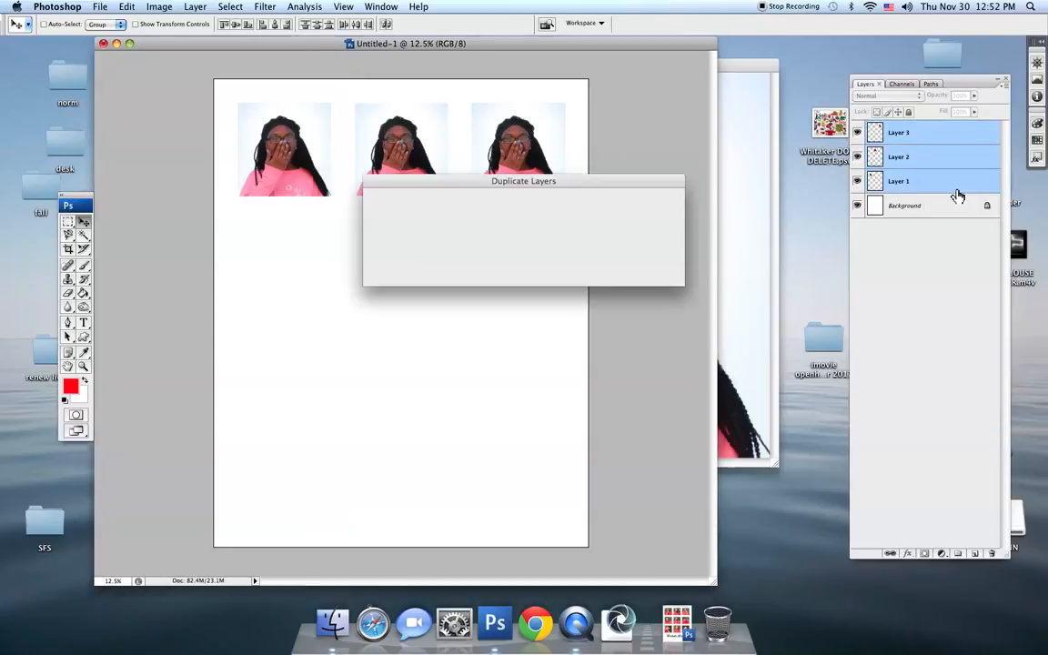
left_click(657, 198)
left_click_drag(395, 181, 397, 289)
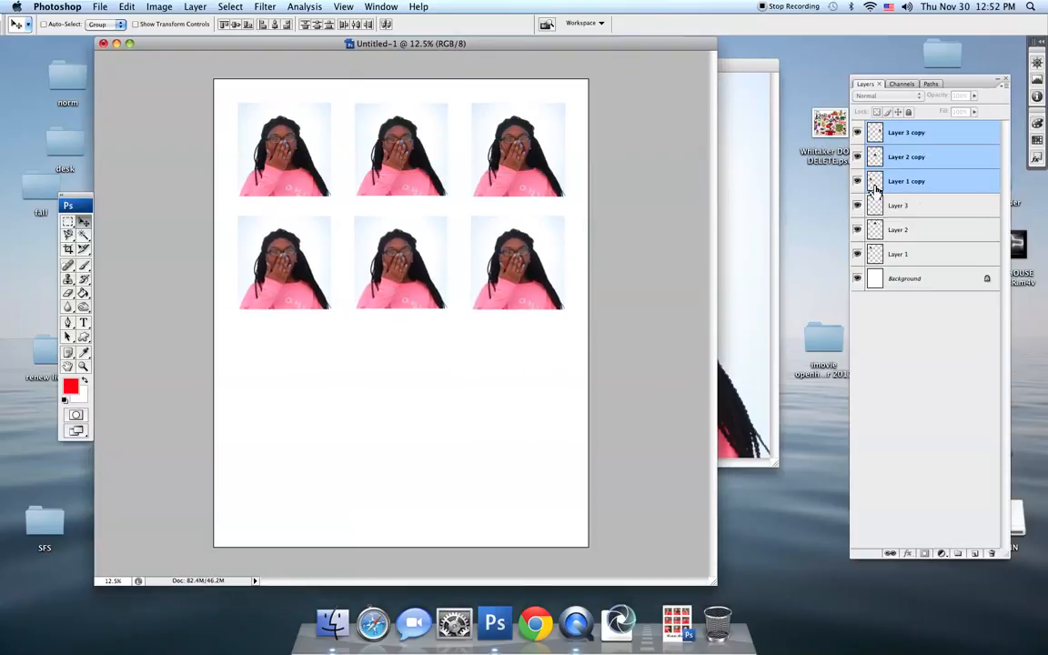
- Duplicate the three second-row layers and move the new copies down to form a third row
right_click(896, 155)
left_click(917, 196)
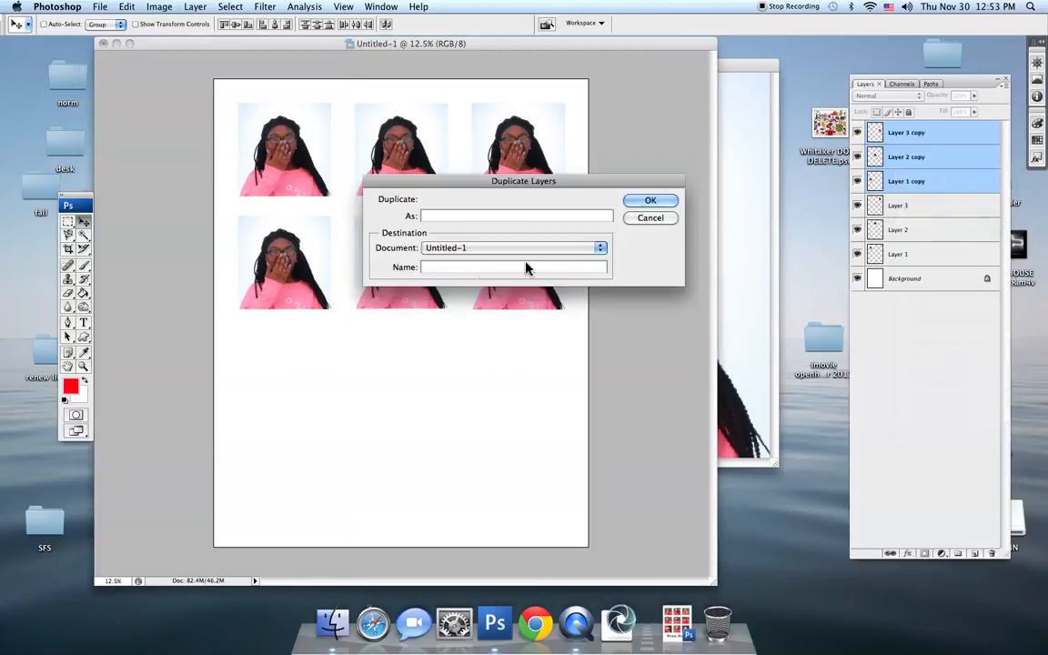
left_click(654, 200)
left_click_drag(402, 264, 380, 382)
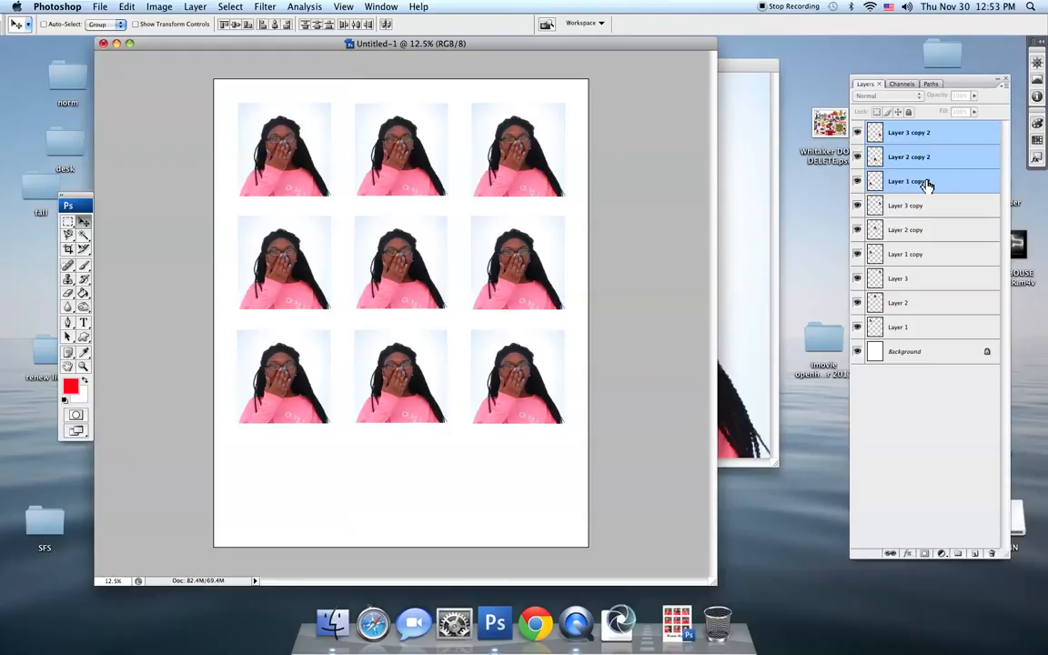
- Make Layer 1 the only selected layer
left_click(927, 231)
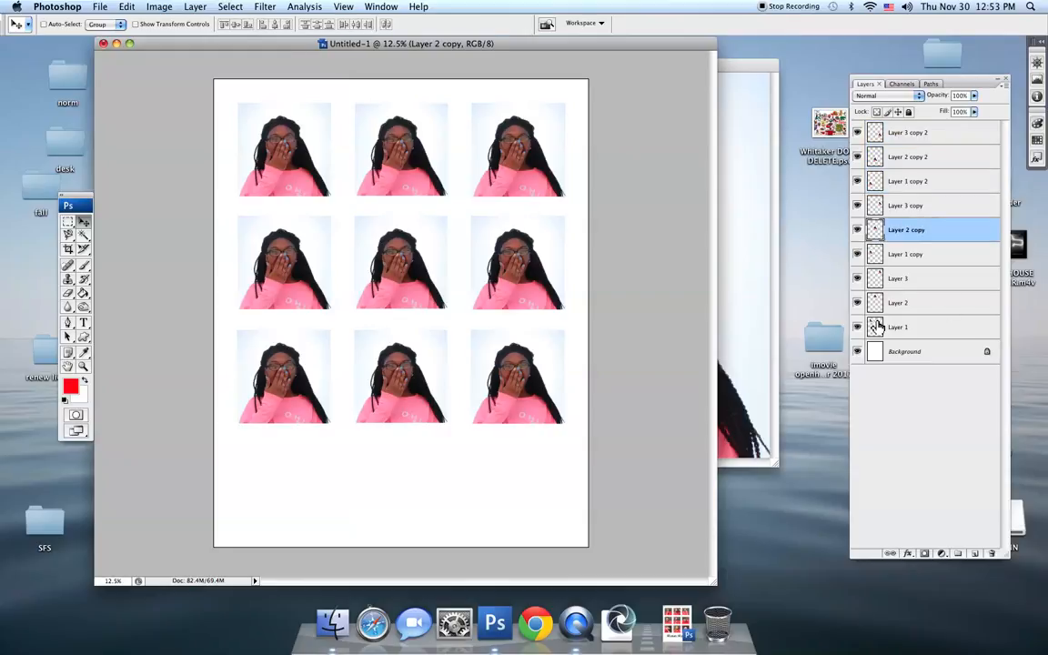
left_click(907, 329)
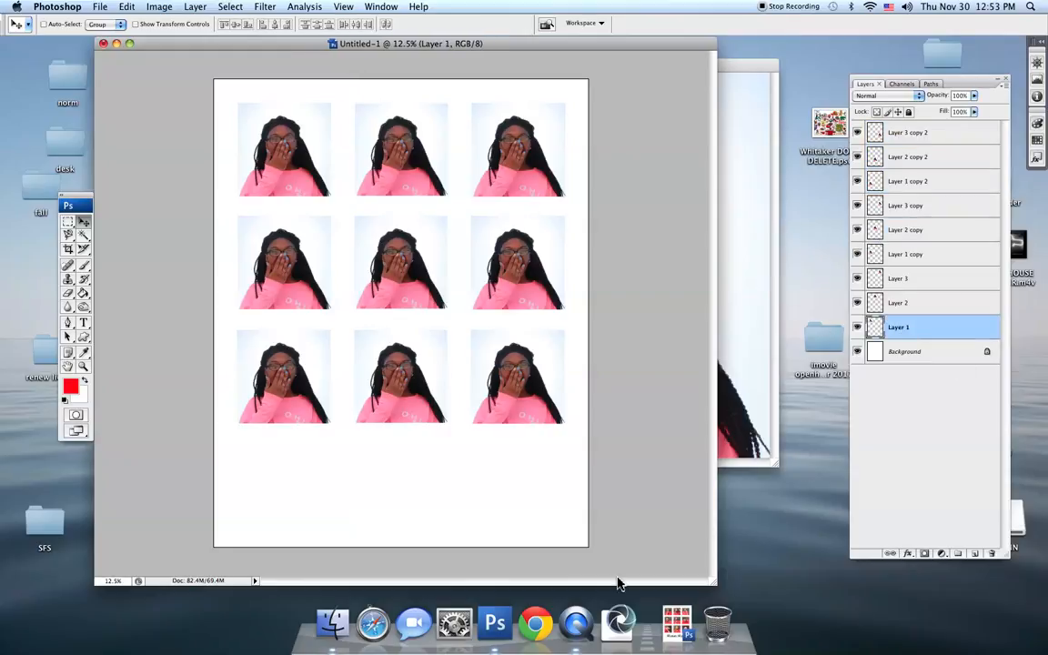
- Set the foreground color to near-black #040000
left_click(75, 388)
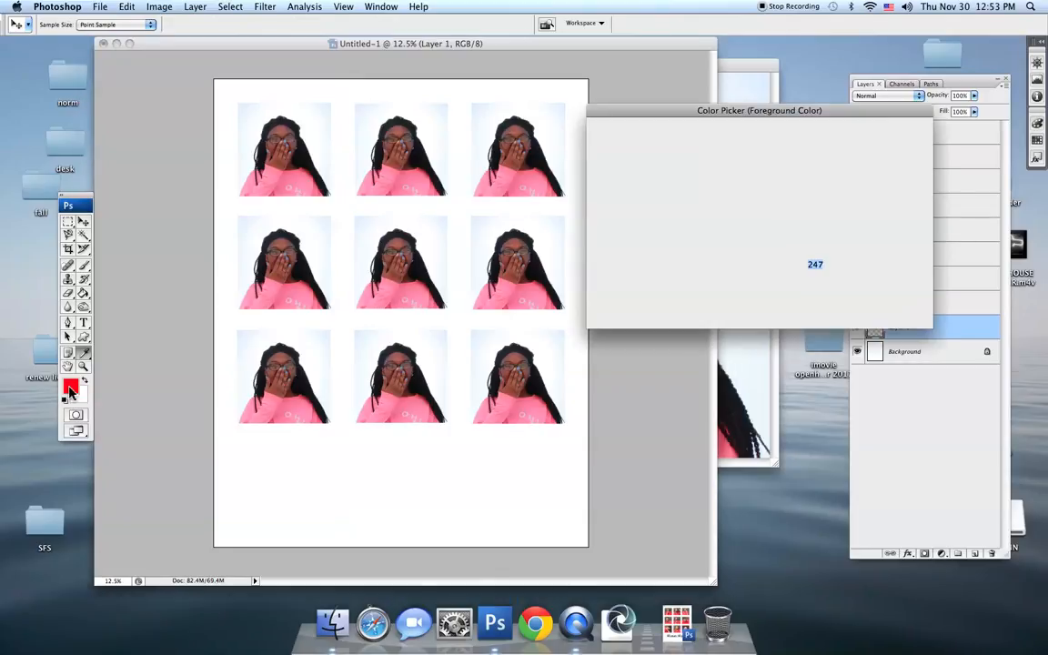
left_click(739, 287)
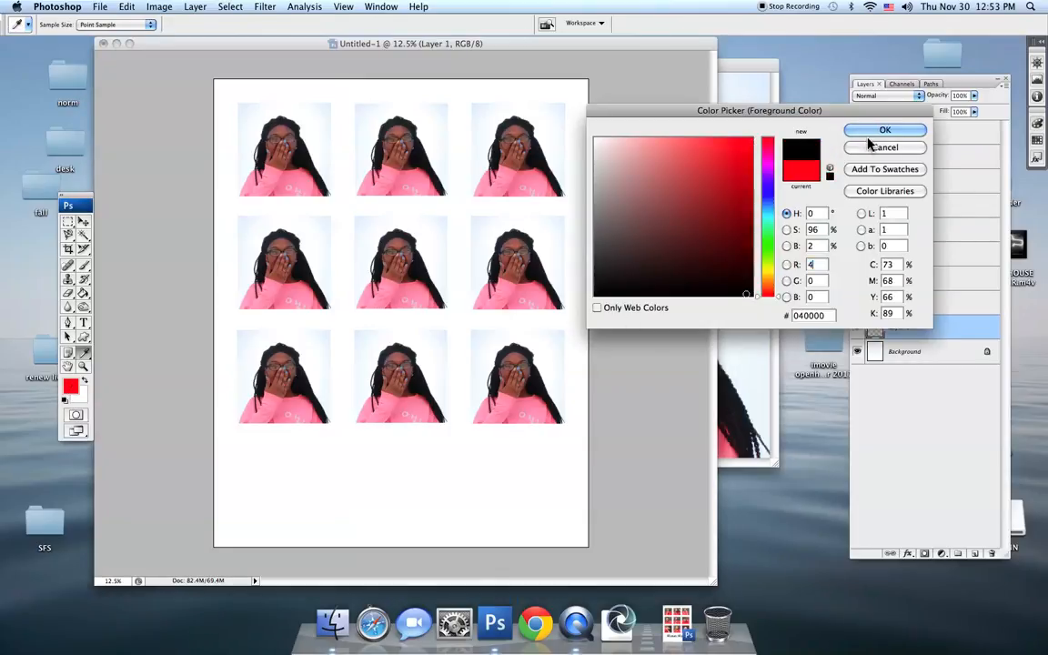
left_click(873, 147)
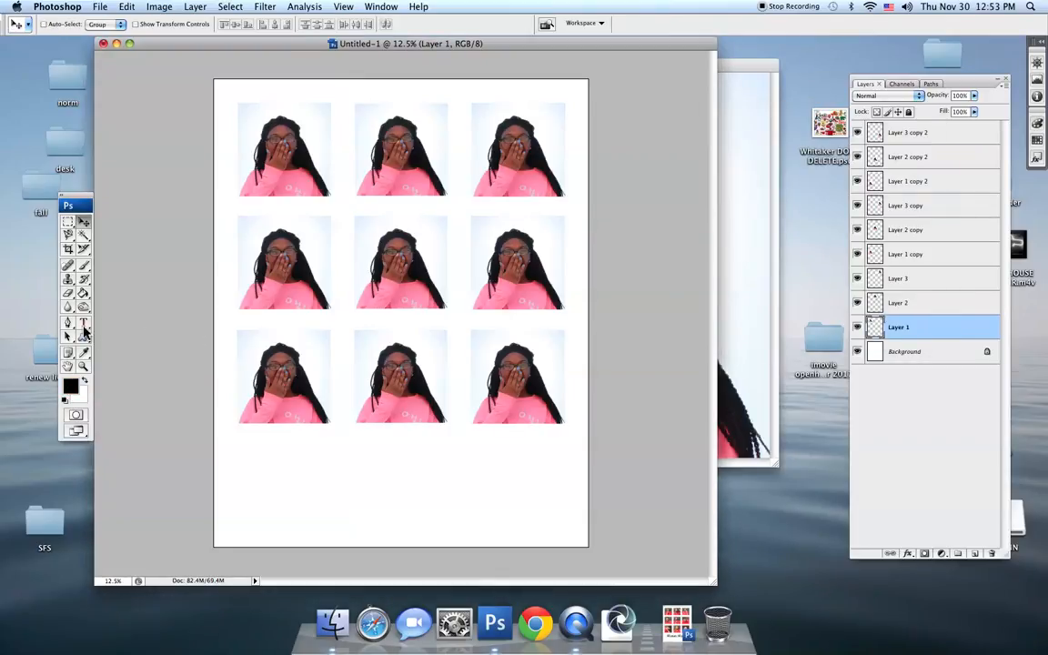
- Move the toolbox next to the poster page and set the foreground color to pink #d7086e
left_click_drag(81, 211, 156, 240)
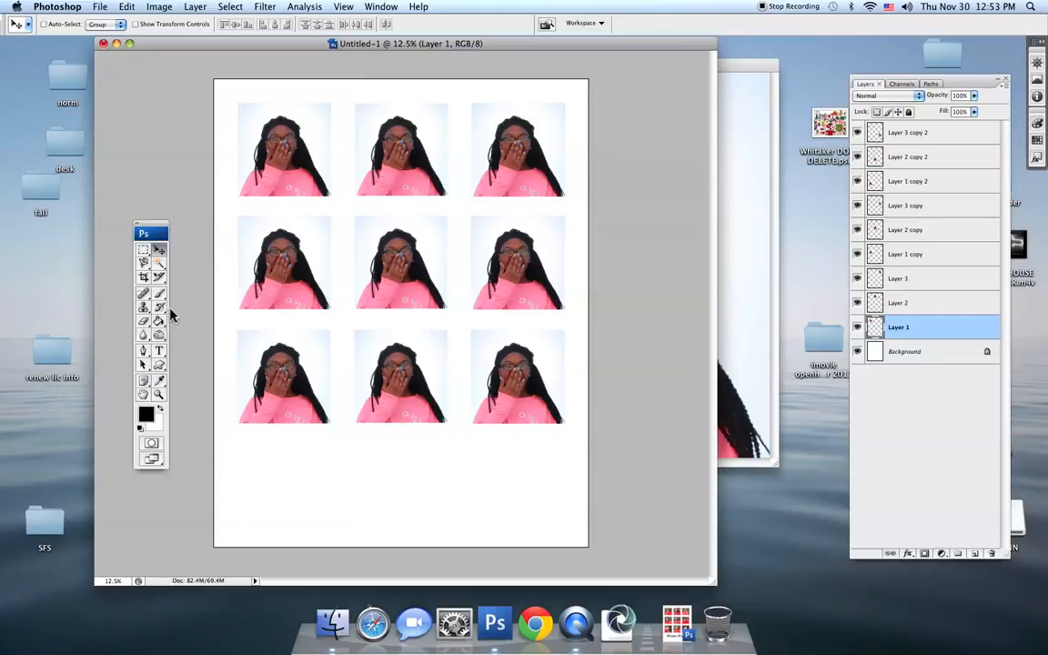
left_click(145, 414)
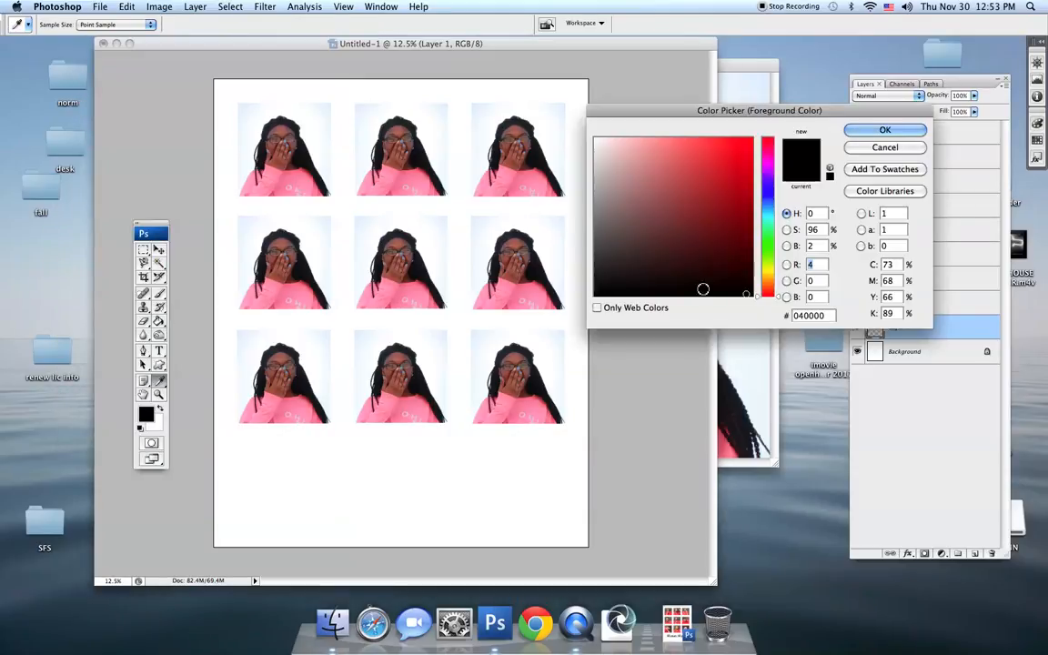
left_click_drag(770, 260, 770, 150)
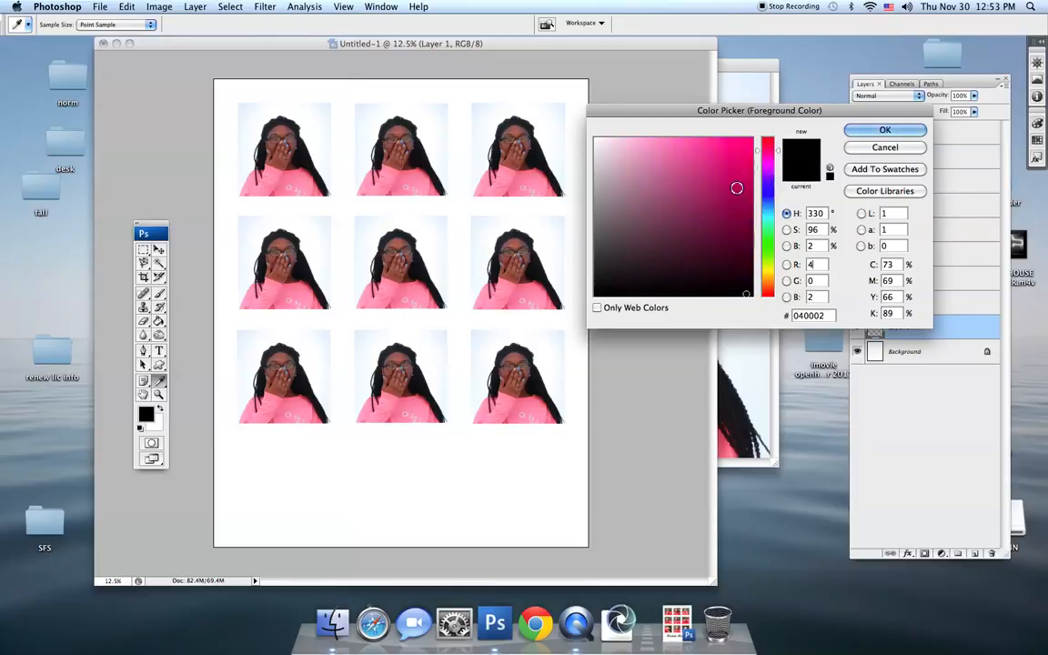
left_click(752, 159)
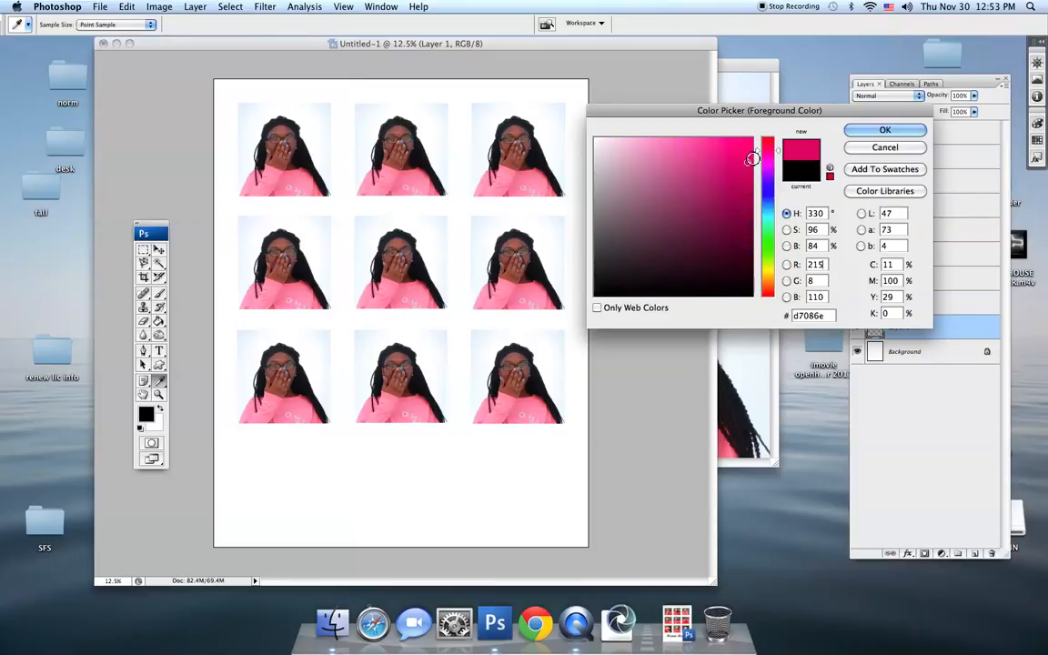
left_click(856, 133)
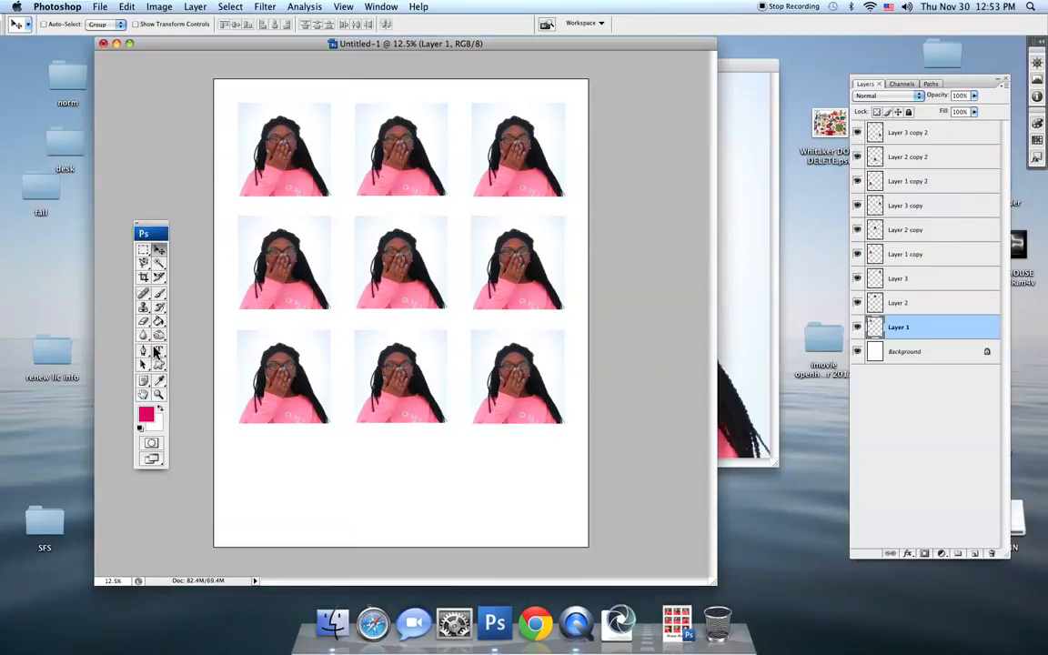
- Keep the Optima Bold font and add the text "KID" in the blank area below the picture grid
left_click(159, 350)
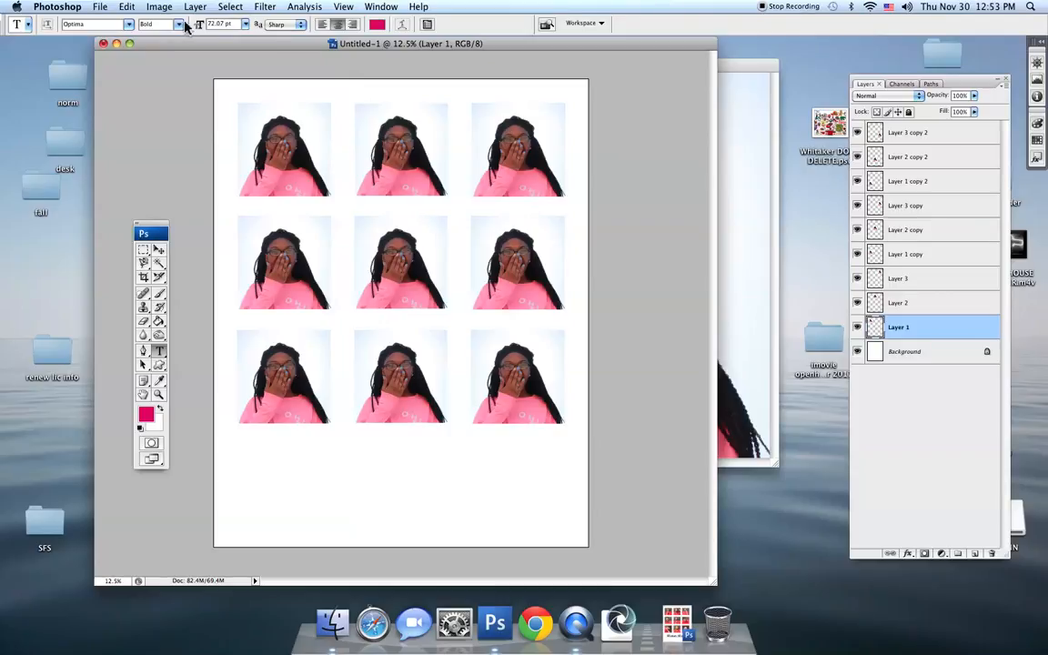
left_click(128, 25)
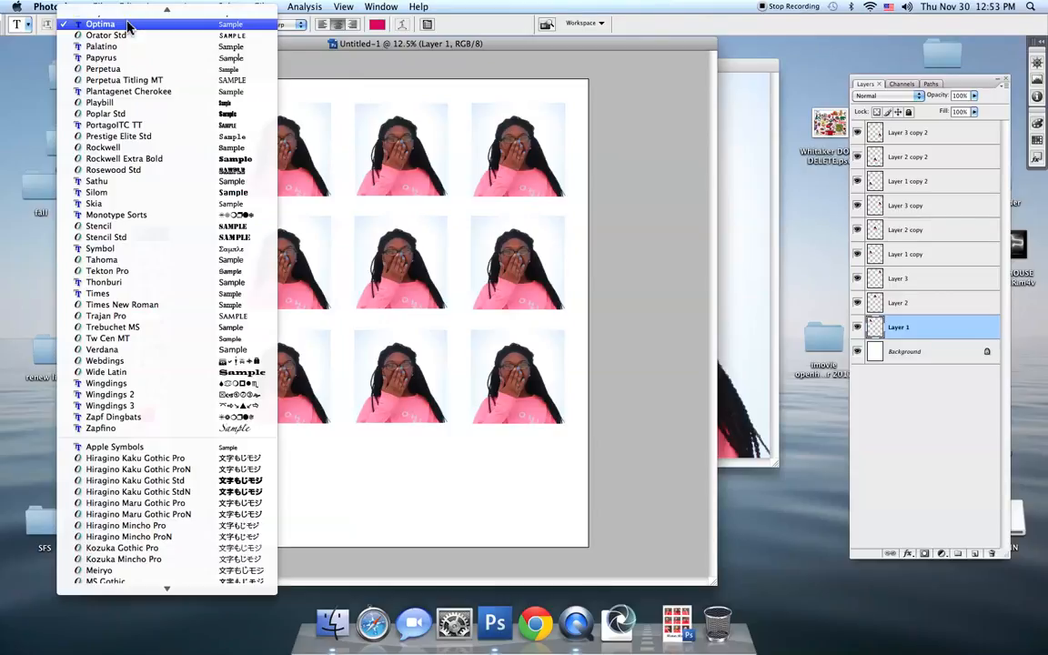
left_click(128, 25)
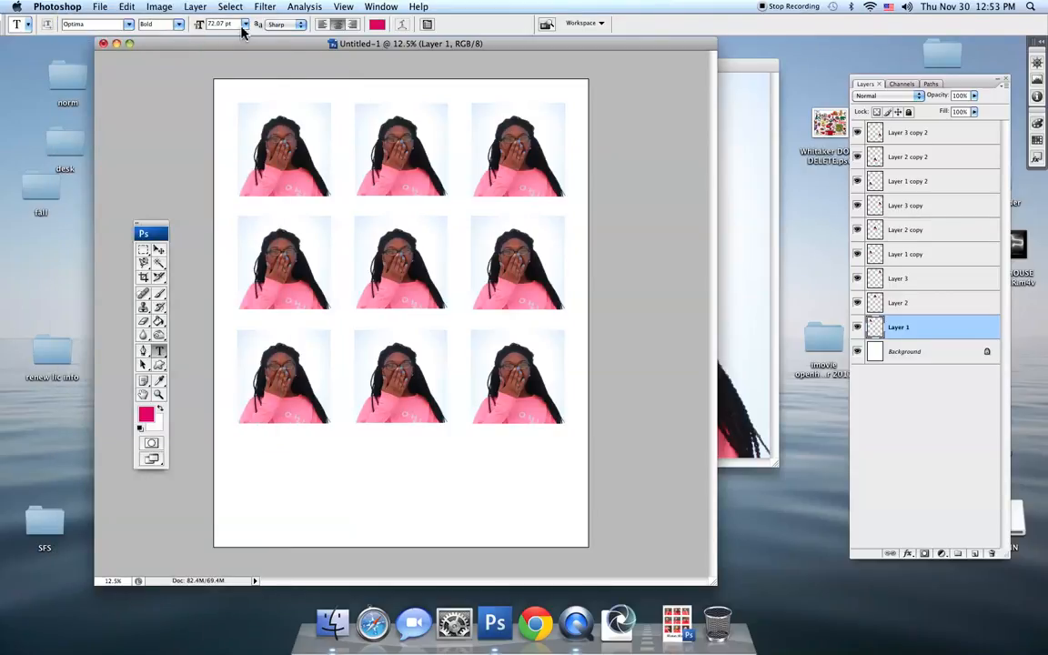
left_click(268, 509)
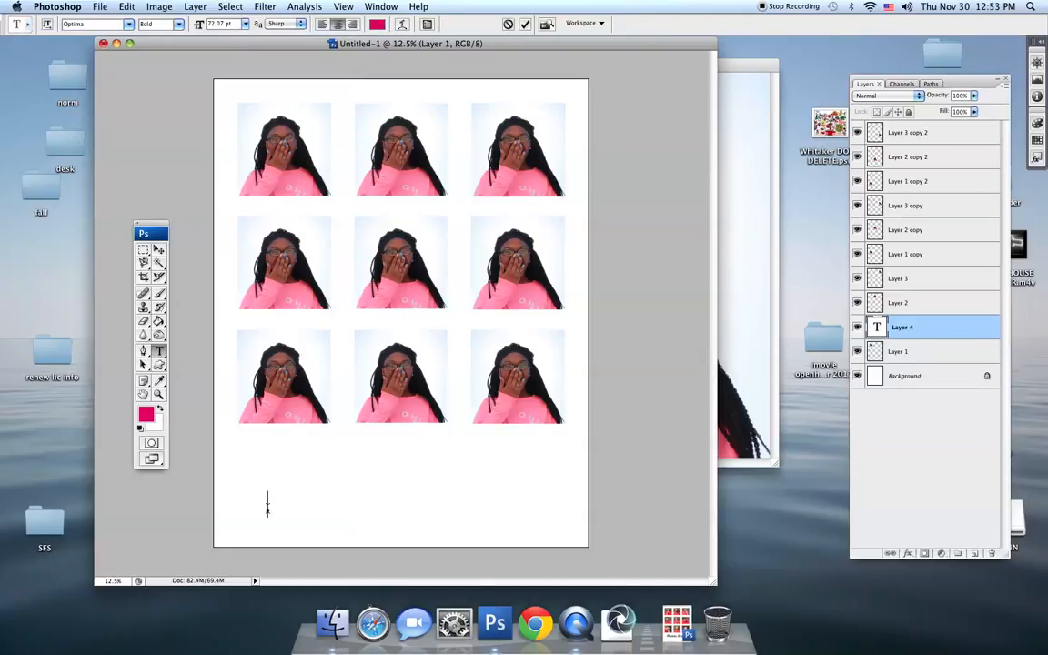
type("KID")
- Set the "KID" text size to 300 pt and center the text beneath the third row of pictures
left_click_drag(248, 502, 333, 511)
left_click(230, 26)
type("300")
key("Return")
left_click(158, 249)
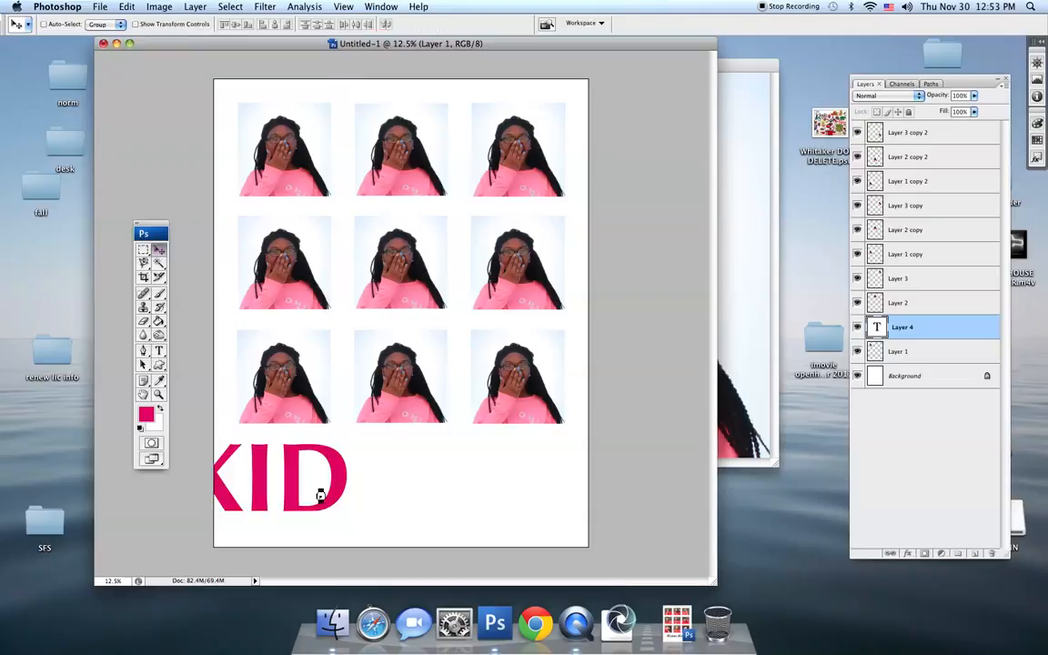
left_click_drag(344, 499, 404, 498)
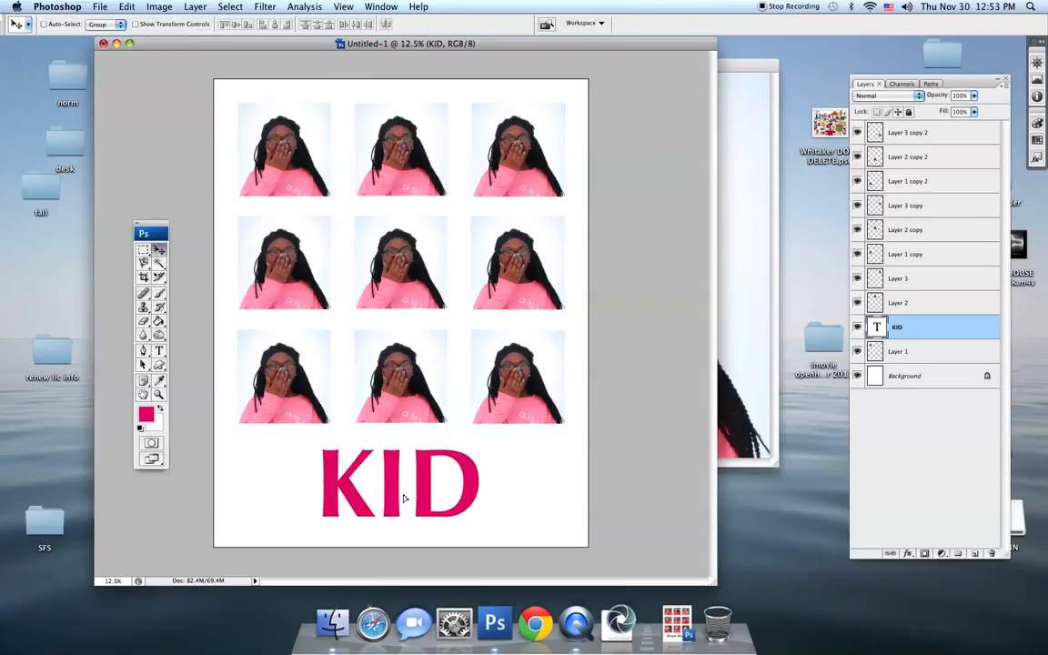
- Bring the Layers panel closer and add an 18 px black outside stroke to Layer 1 copy 2, the first picture in the bottom row
left_click(900, 351)
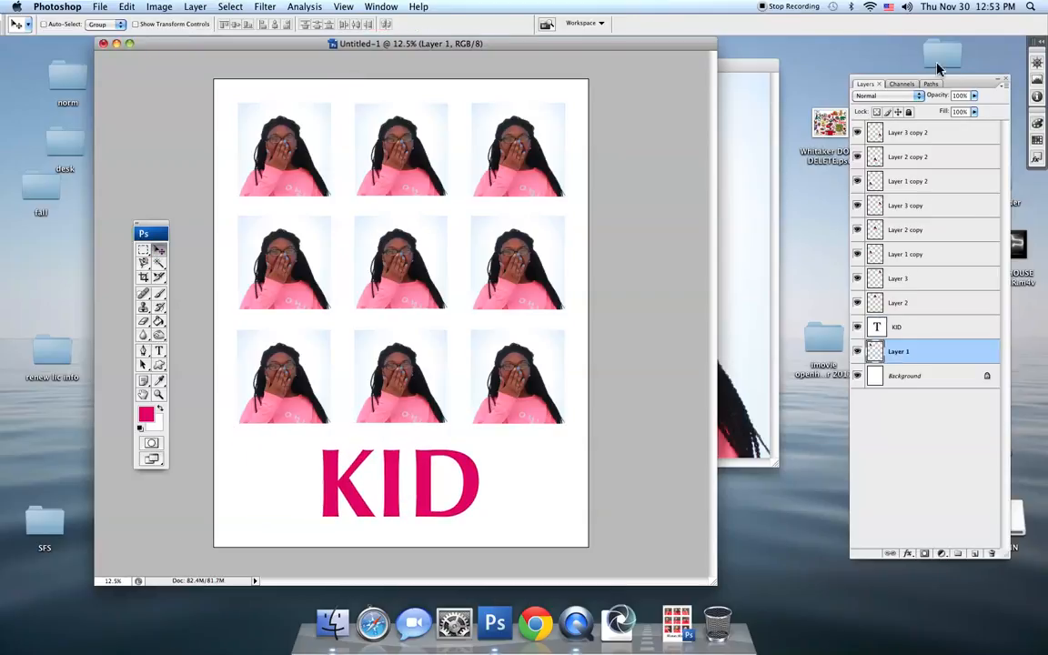
left_click_drag(964, 89, 867, 93)
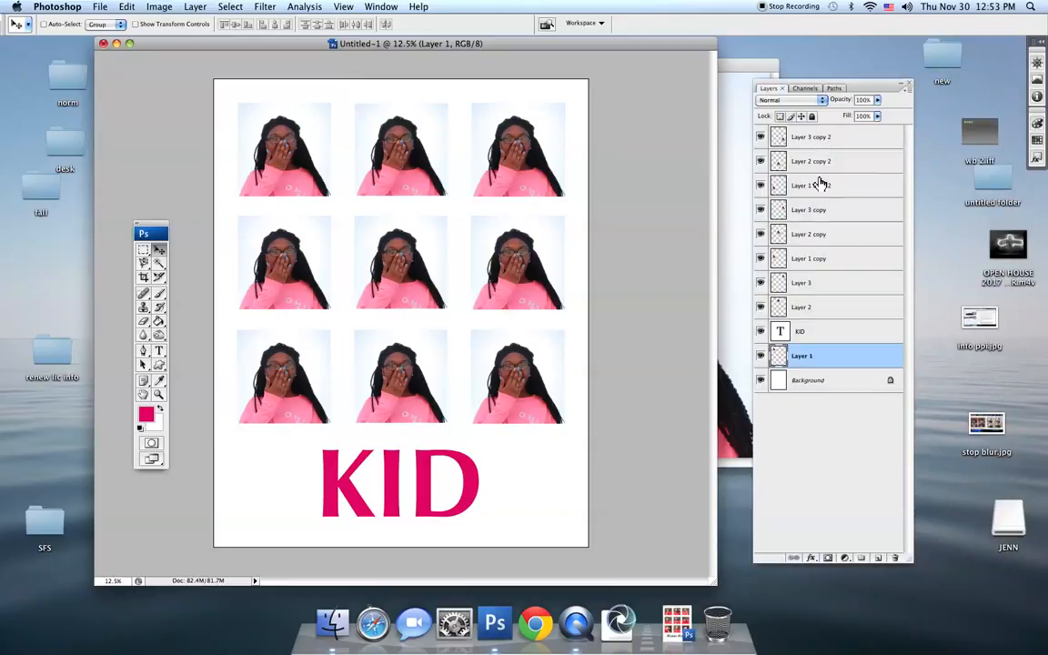
left_click(821, 185)
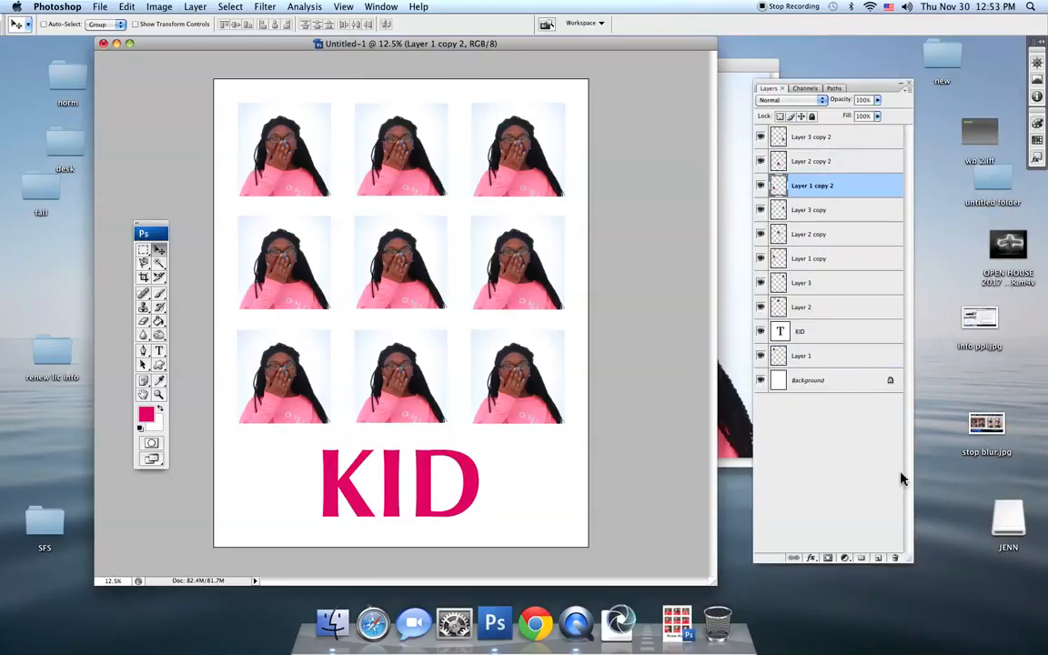
left_click(812, 558)
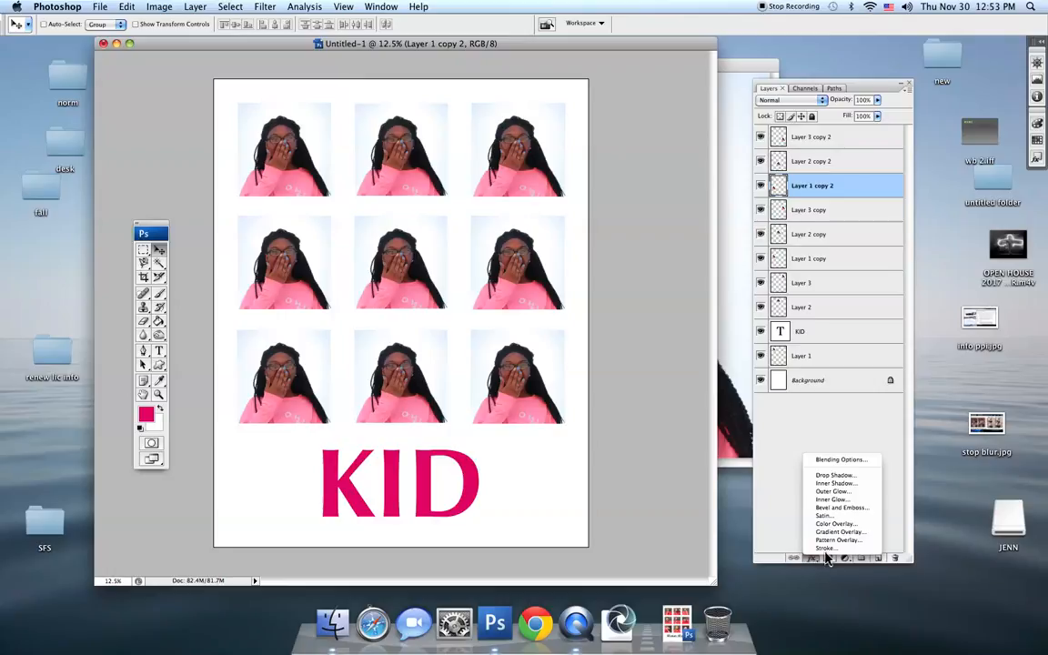
left_click(824, 549)
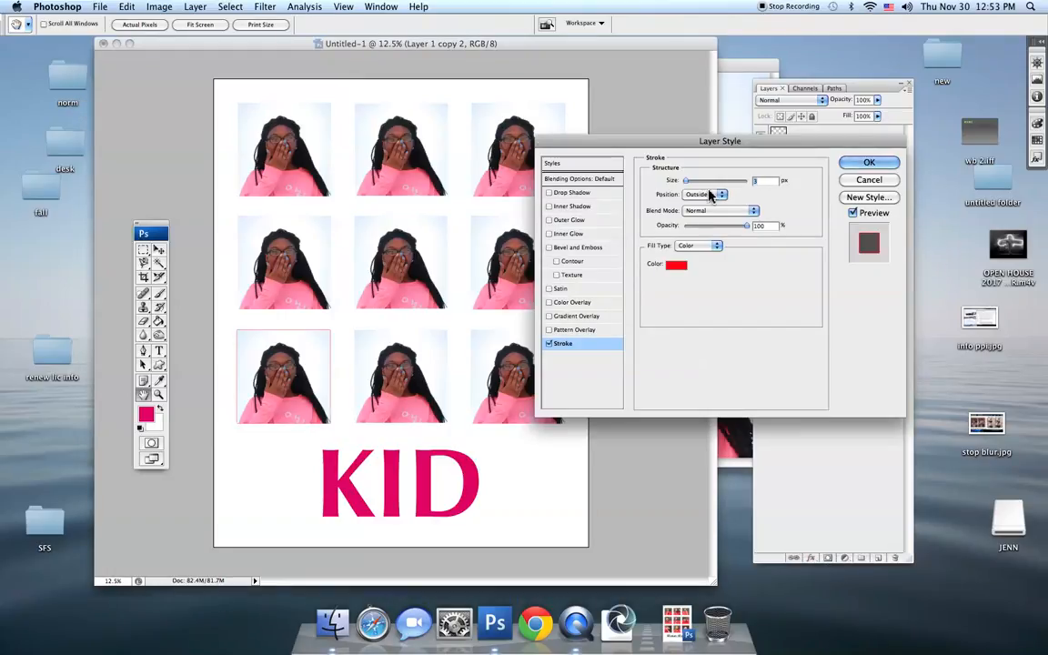
left_click(676, 265)
left_click(746, 293)
key("Return")
mouse_move(688, 182)
left_mouse_down()
mouse_move(706, 183)
mouse_move(694, 191)
left_mouse_up()
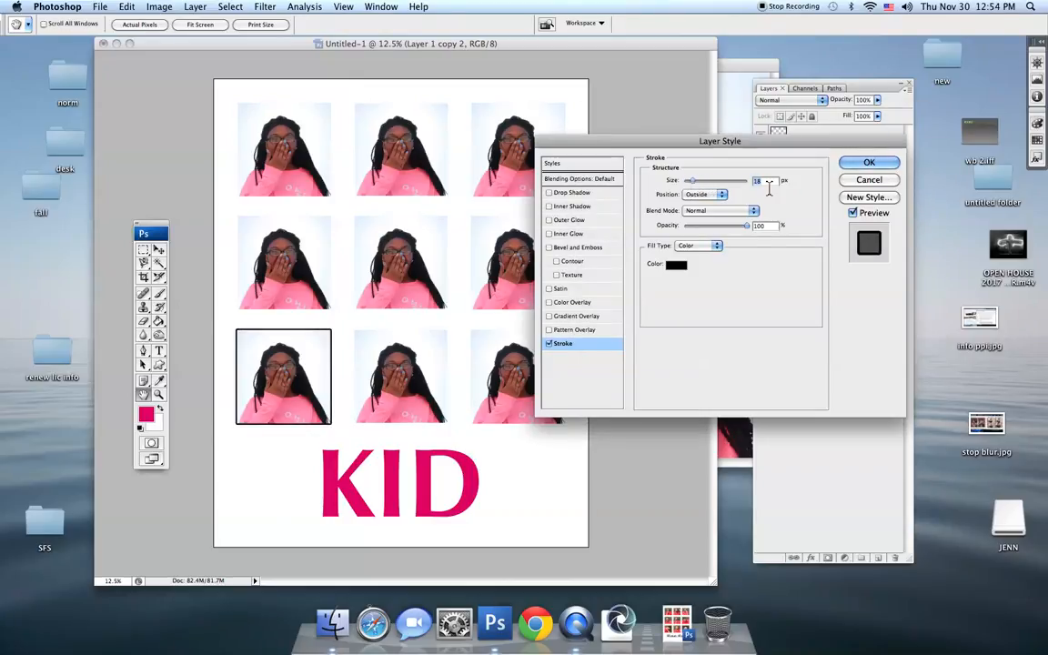
key("Return")
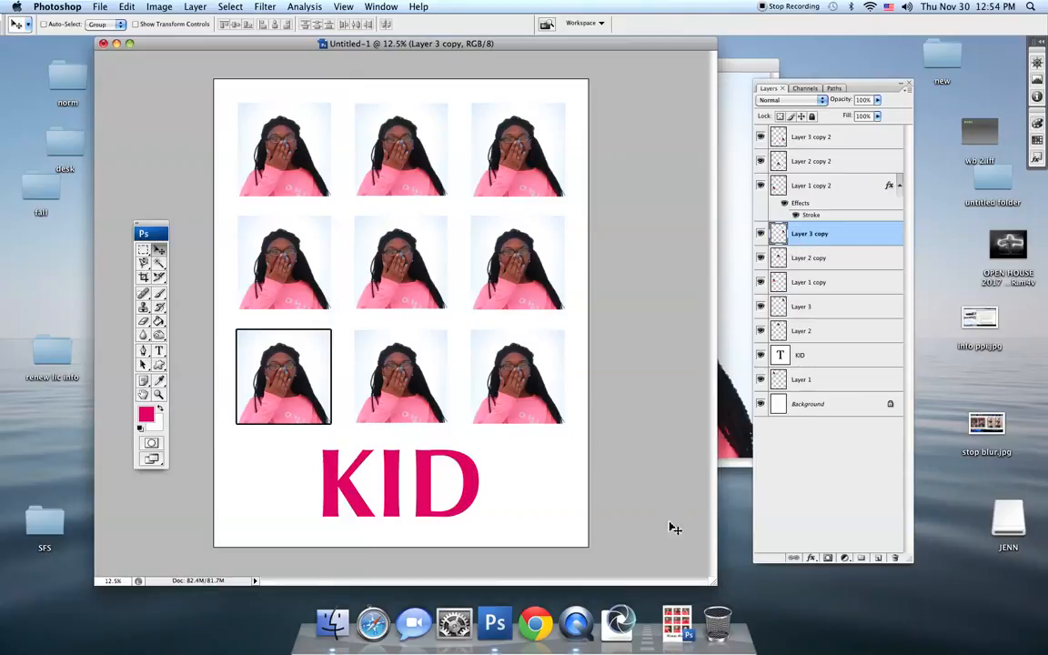
- Add an 18 px outside stroke in near-black #090000 to Layer 3 copy, the last picture in the middle row
left_click(809, 559)
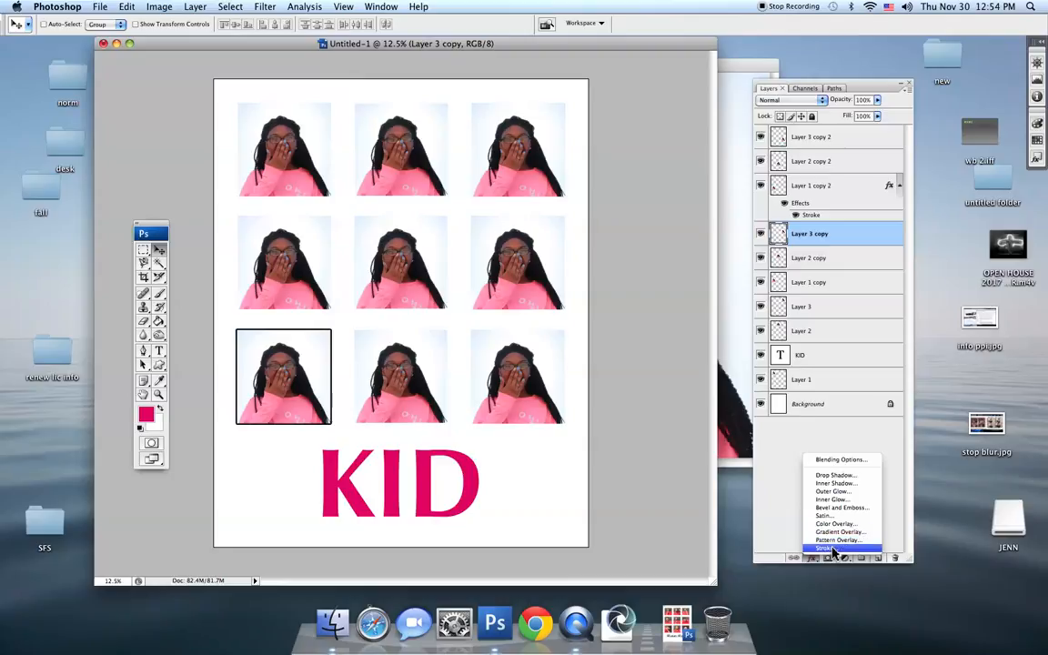
left_click(826, 548)
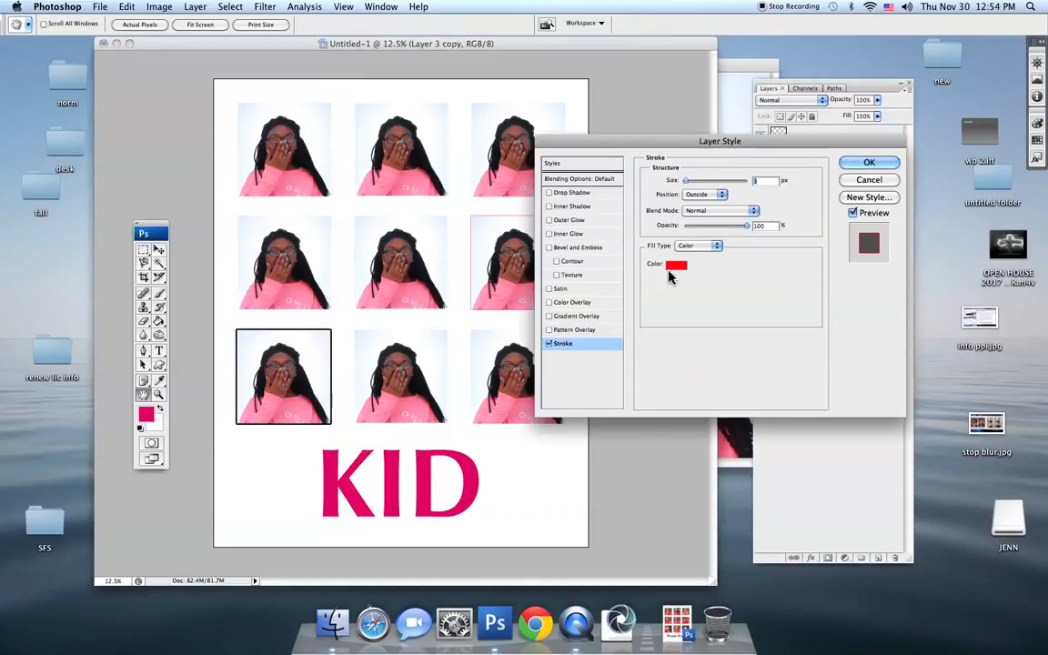
left_click(677, 388)
left_click(737, 287)
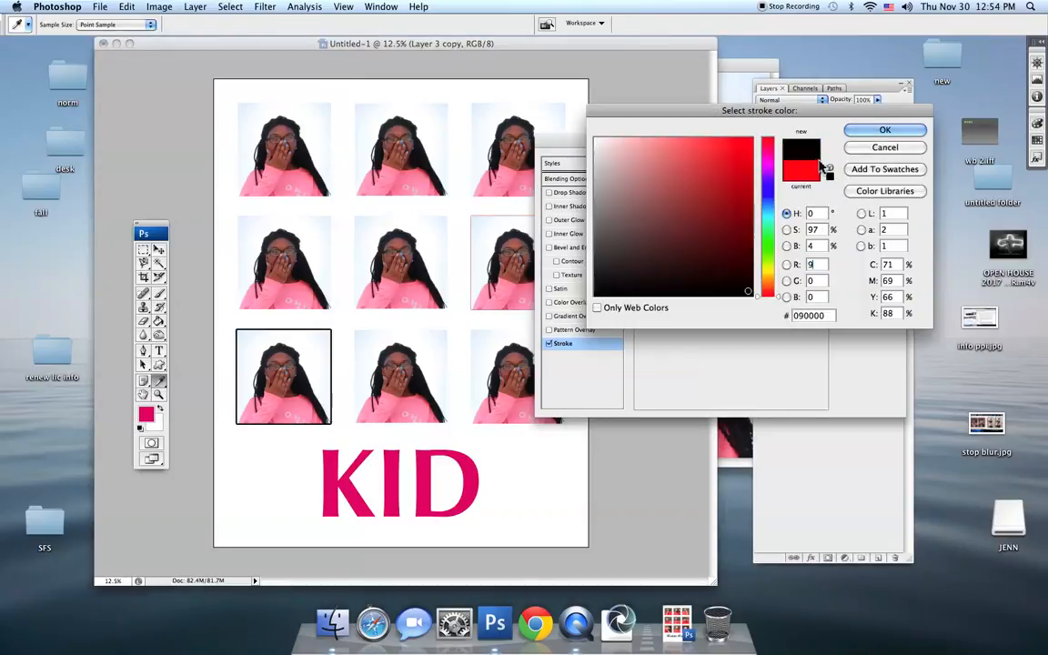
left_click(855, 134)
type("18")
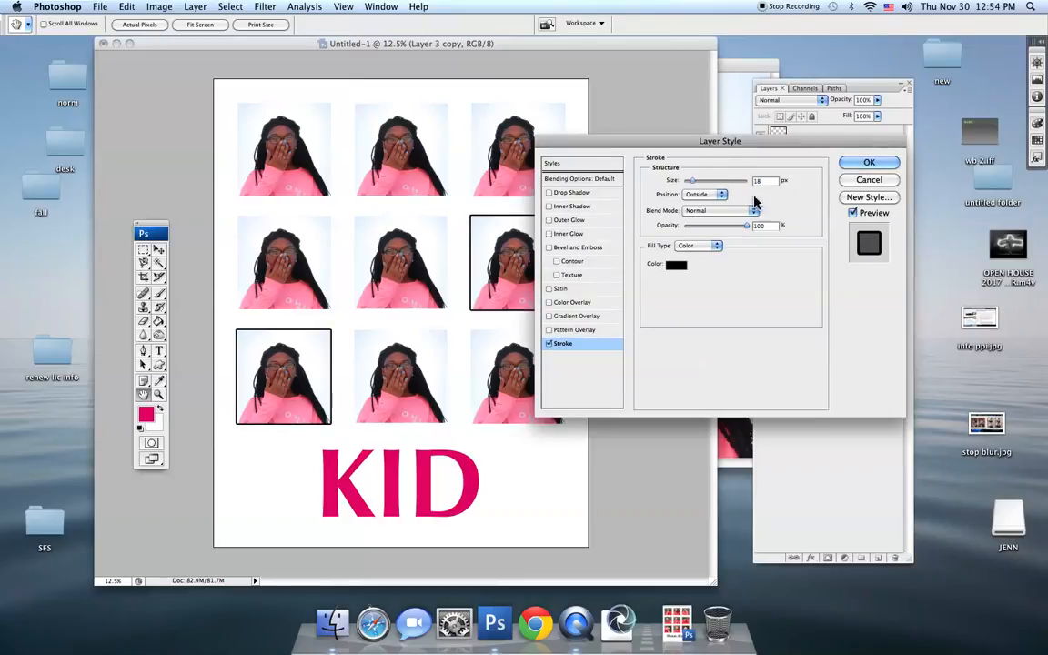
left_click(868, 163)
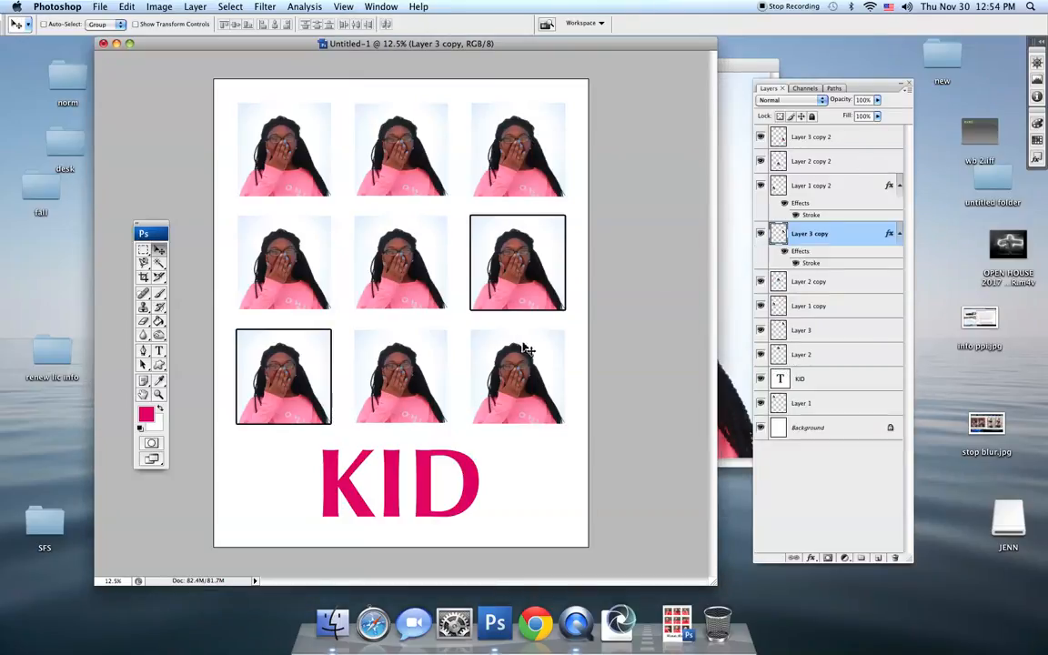
- Add a drop shadow to the KID text layer with distance 49 px, spread 30% and size 90 px
left_click(811, 306)
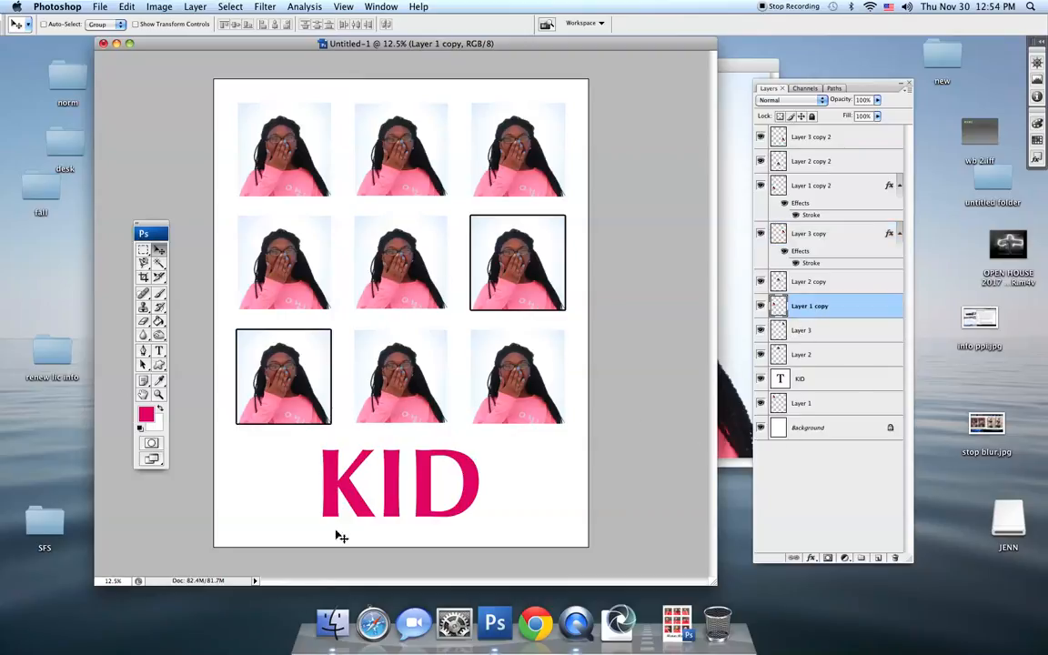
left_click(801, 355)
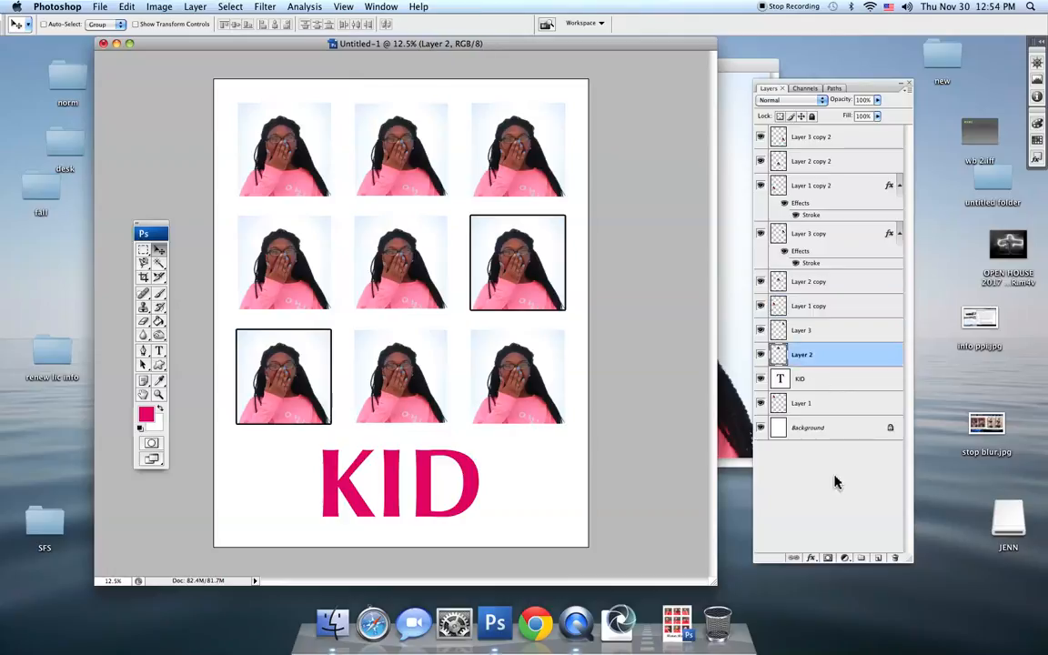
left_click(805, 378)
left_click(811, 559)
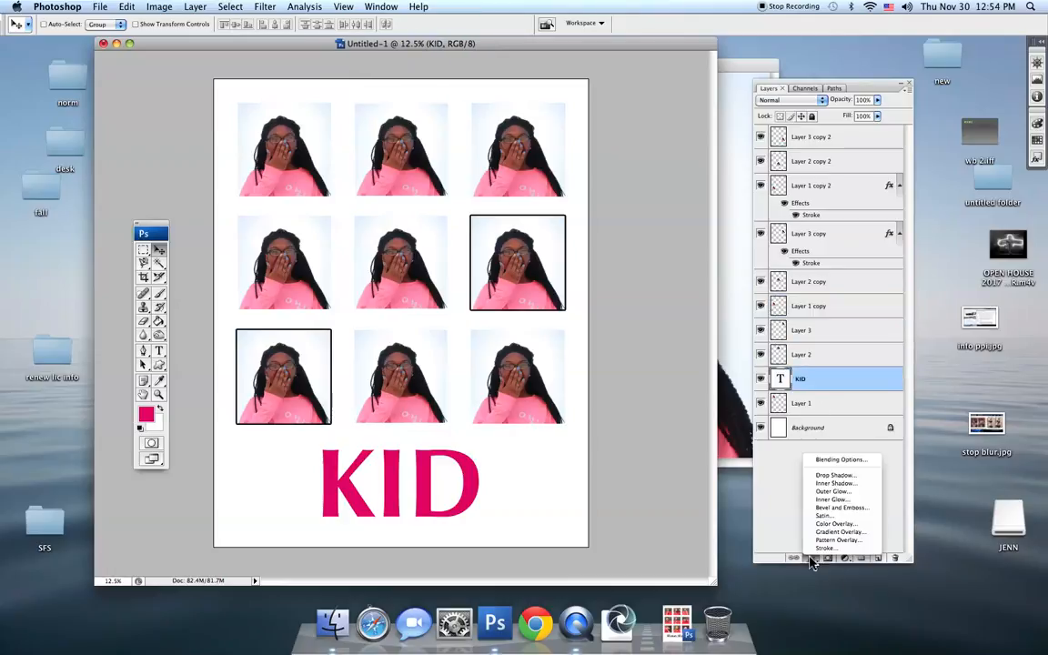
left_click(833, 475)
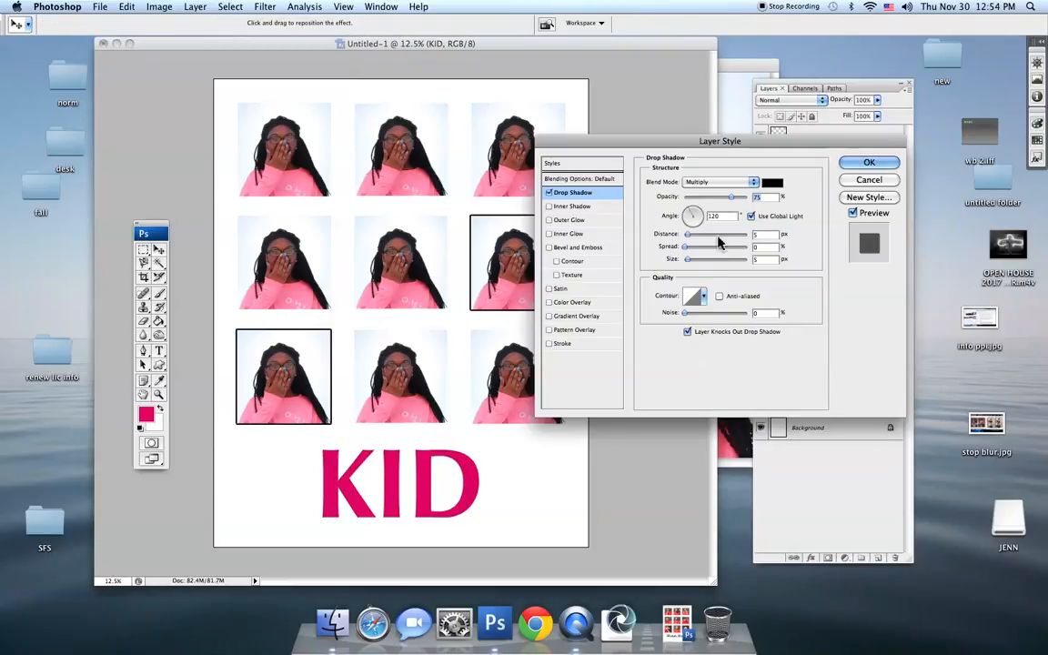
left_click(715, 234)
left_click(703, 247)
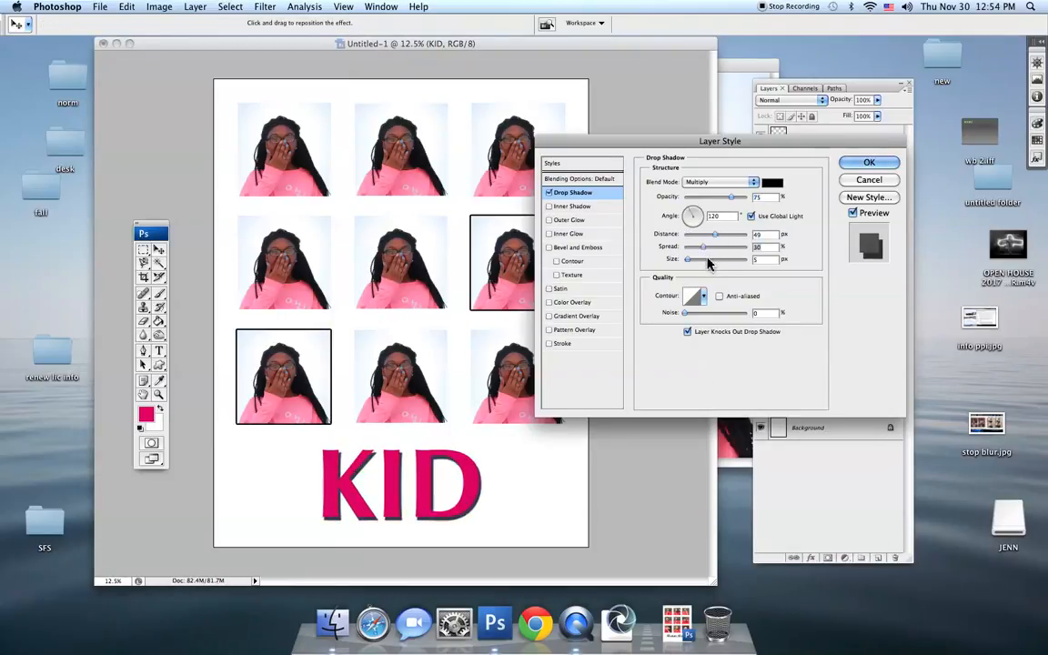
left_click(709, 260)
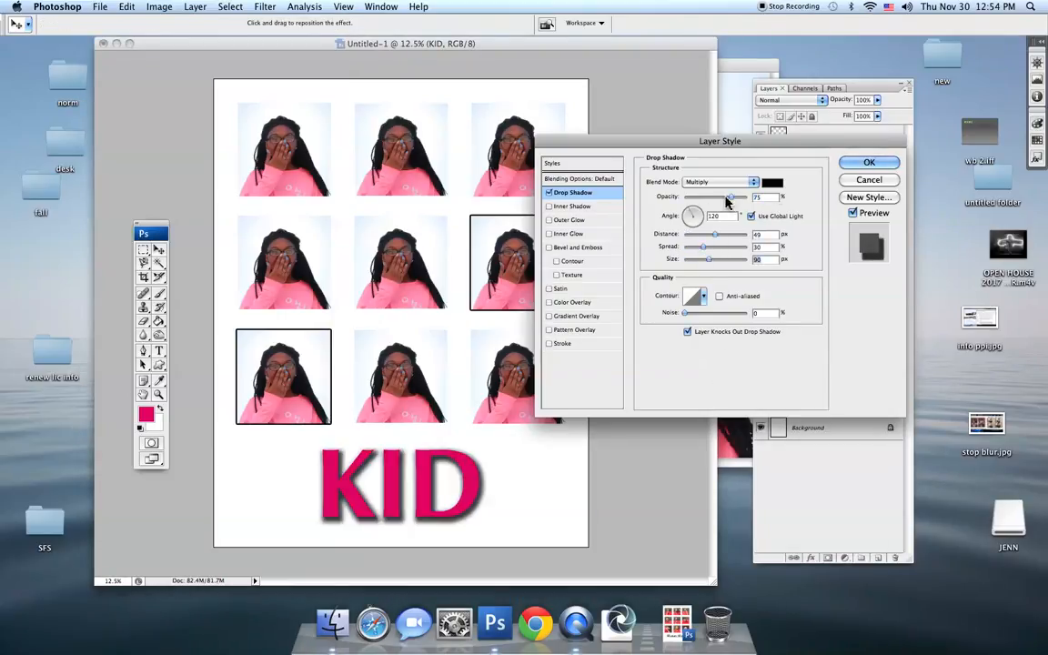
left_click(869, 163)
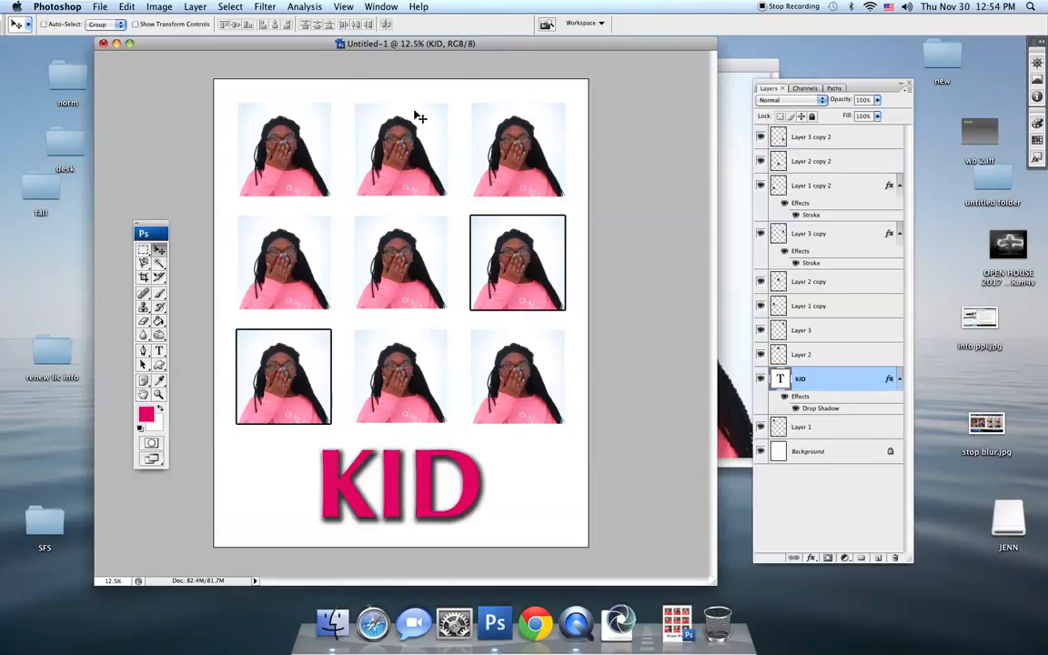
- Save the layered poster to the Desktop in Photoshop format as "lastname 9 poster.psd", keeping Maximize compatibility on
left_click(101, 8)
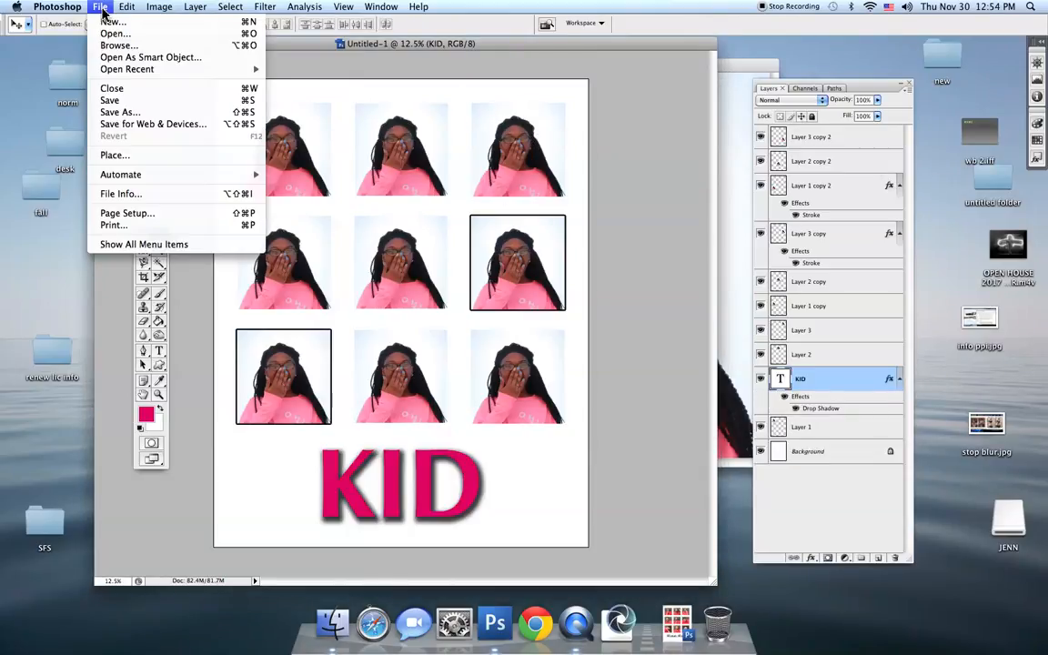
left_click(113, 111)
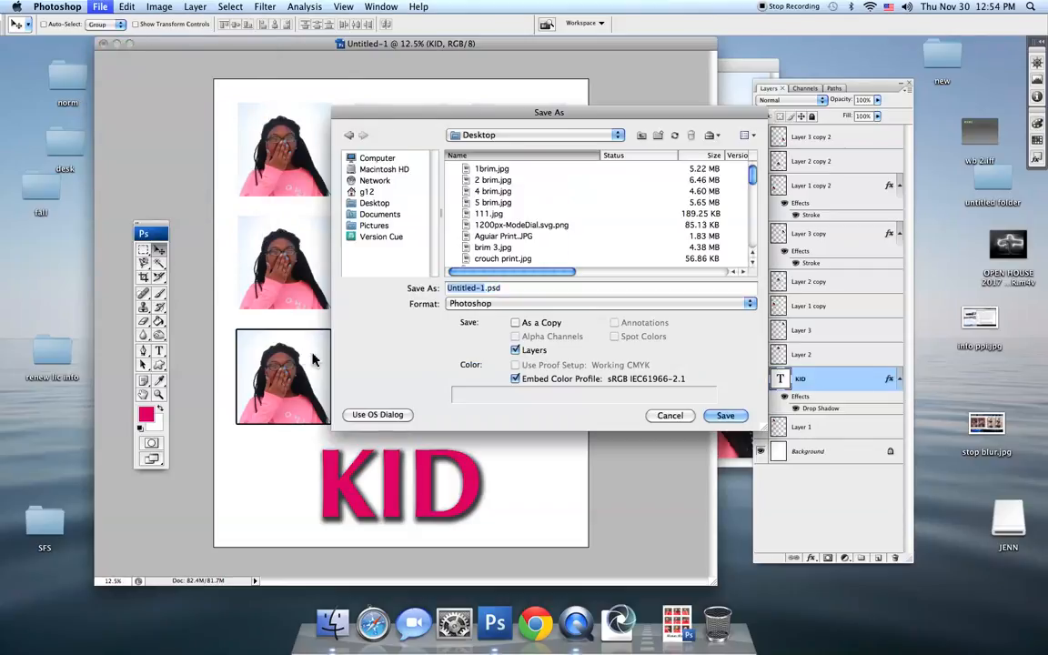
left_click(470, 306)
left_click(470, 306)
key("BackSpace")
type("lastname 9 poster")
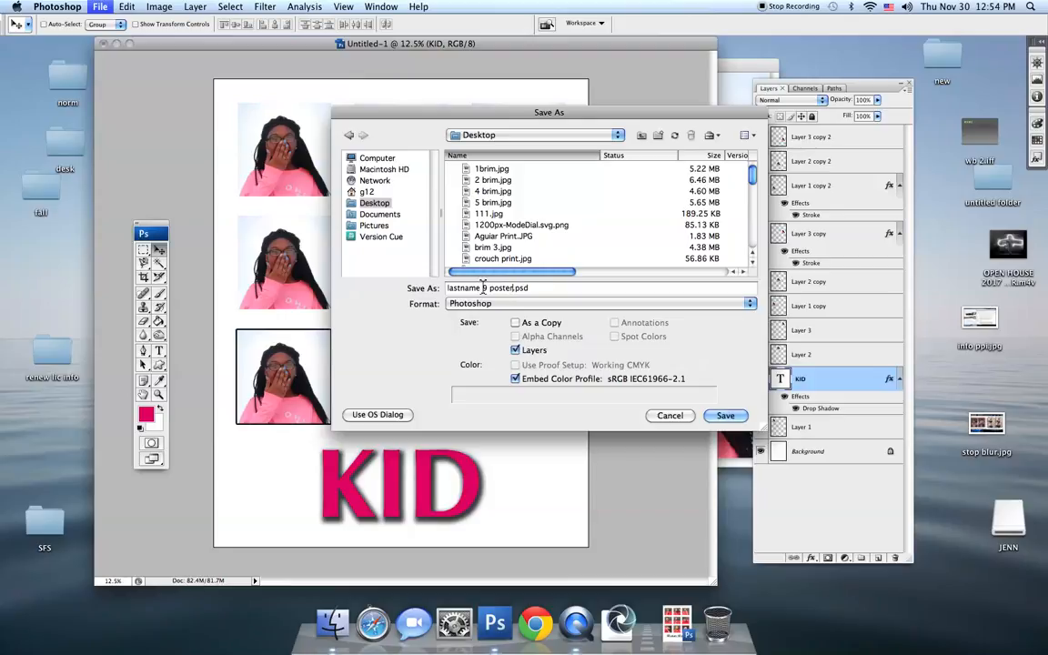
left_click(714, 416)
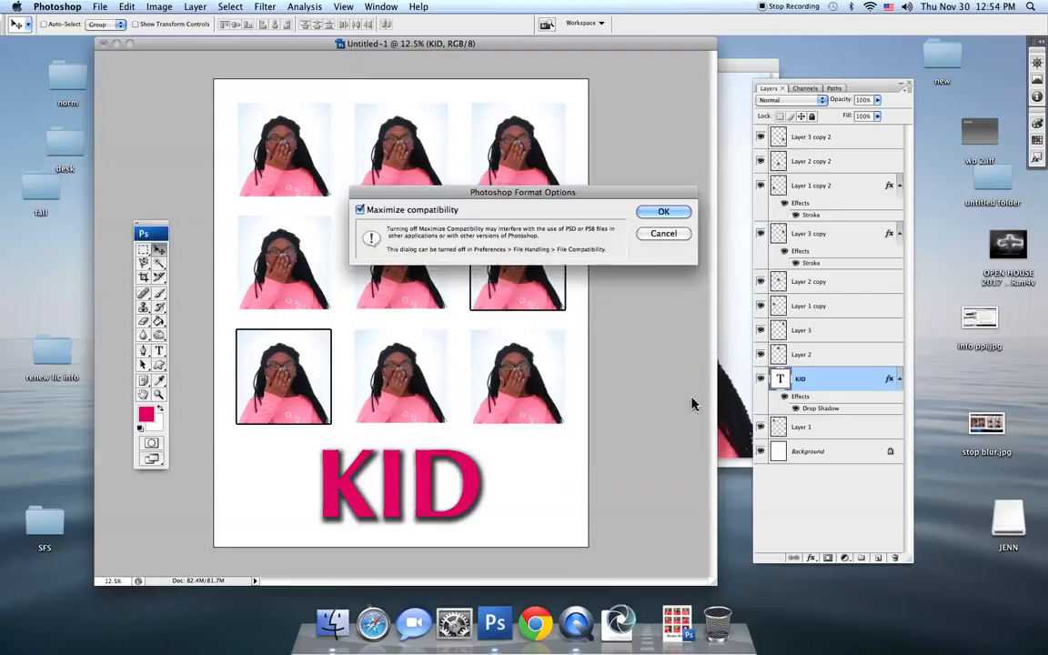
left_click(661, 213)
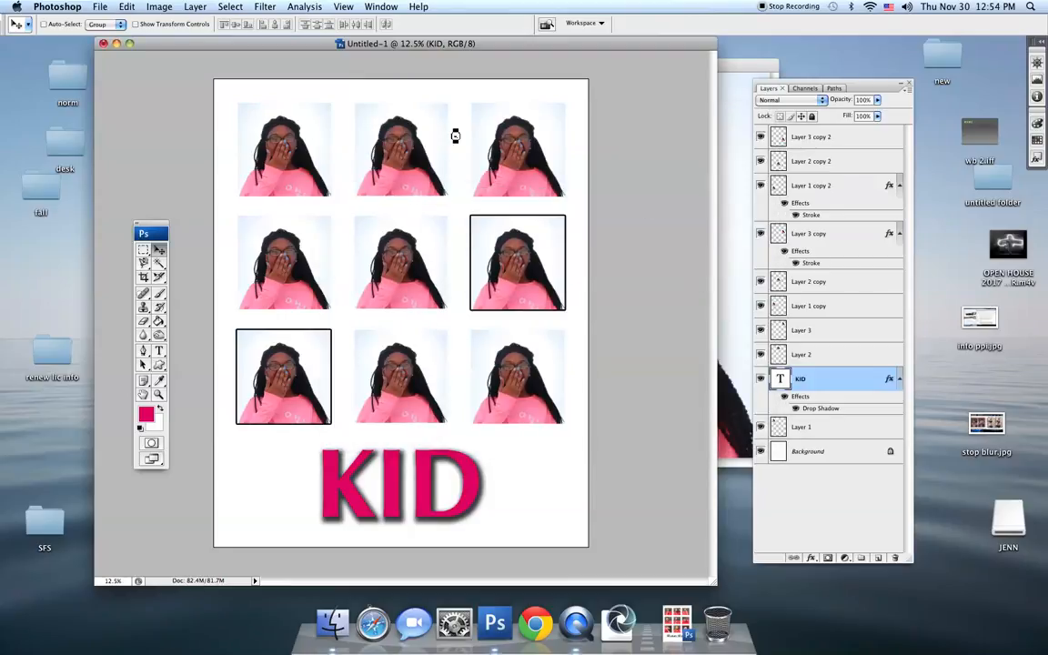
- Save a JPEG copy of the poster to the Desktop as "lastname 9 poster.jpg" and accept the JPEG options
left_click(97, 6)
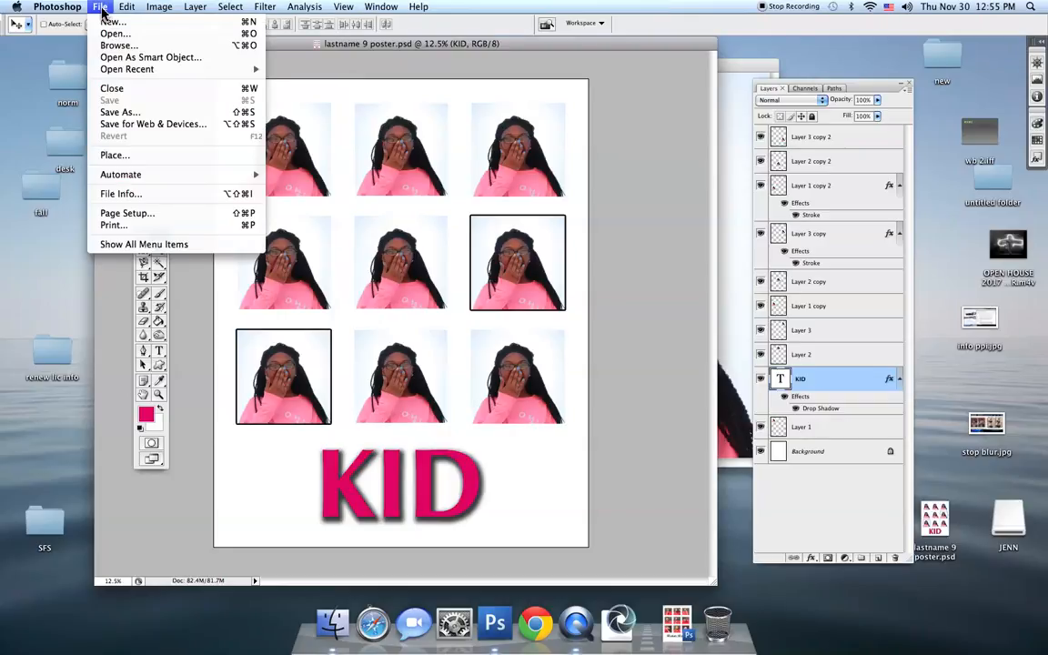
left_click(127, 113)
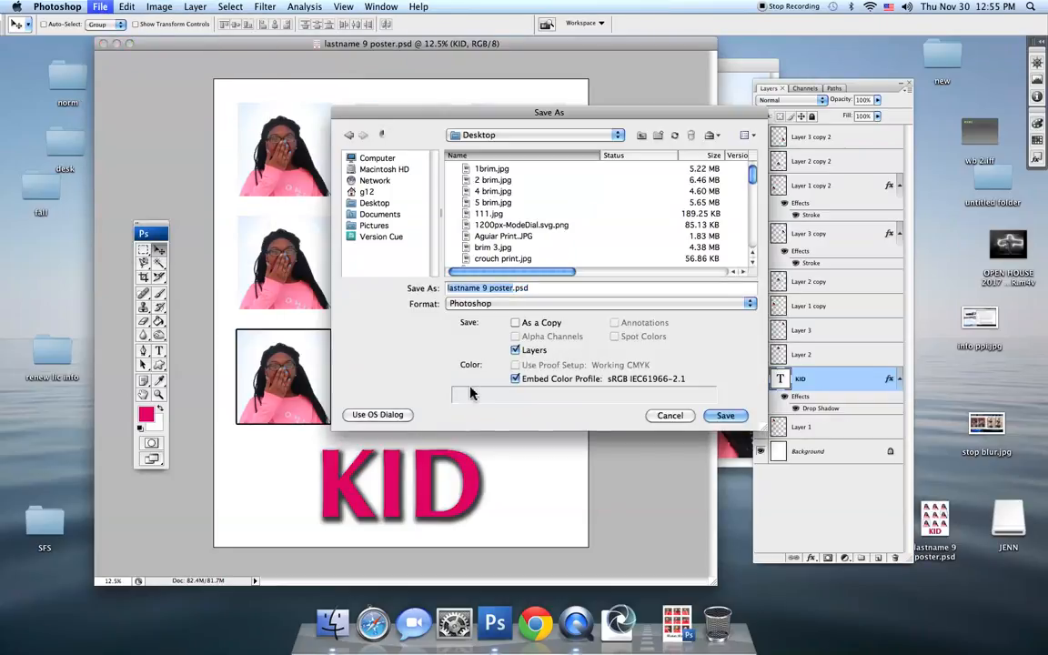
left_click(482, 304)
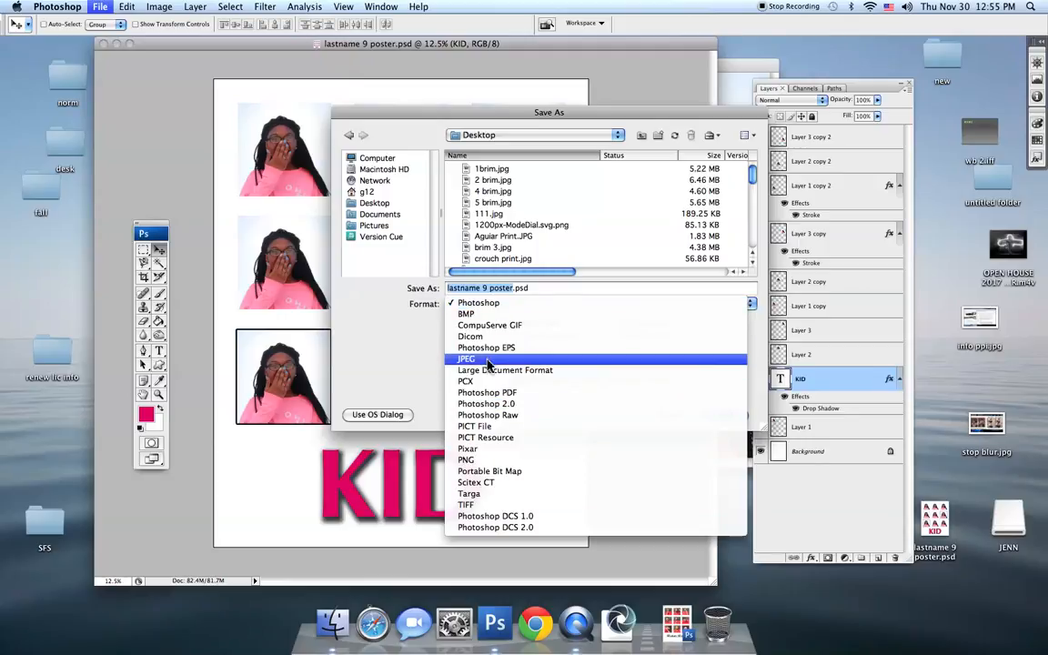
left_click(488, 358)
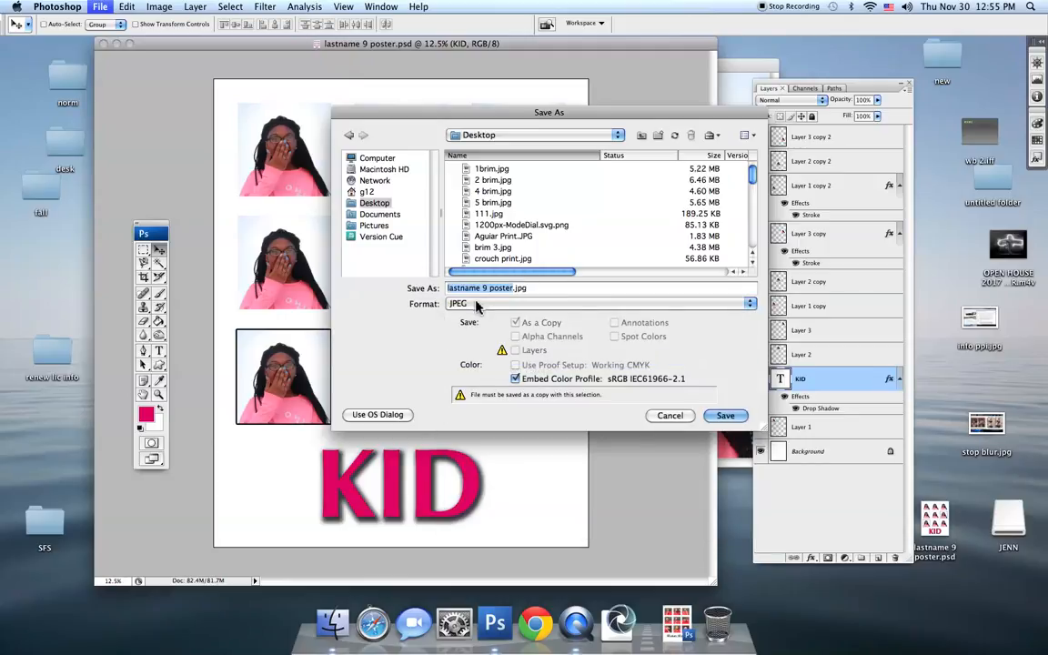
left_click(480, 303)
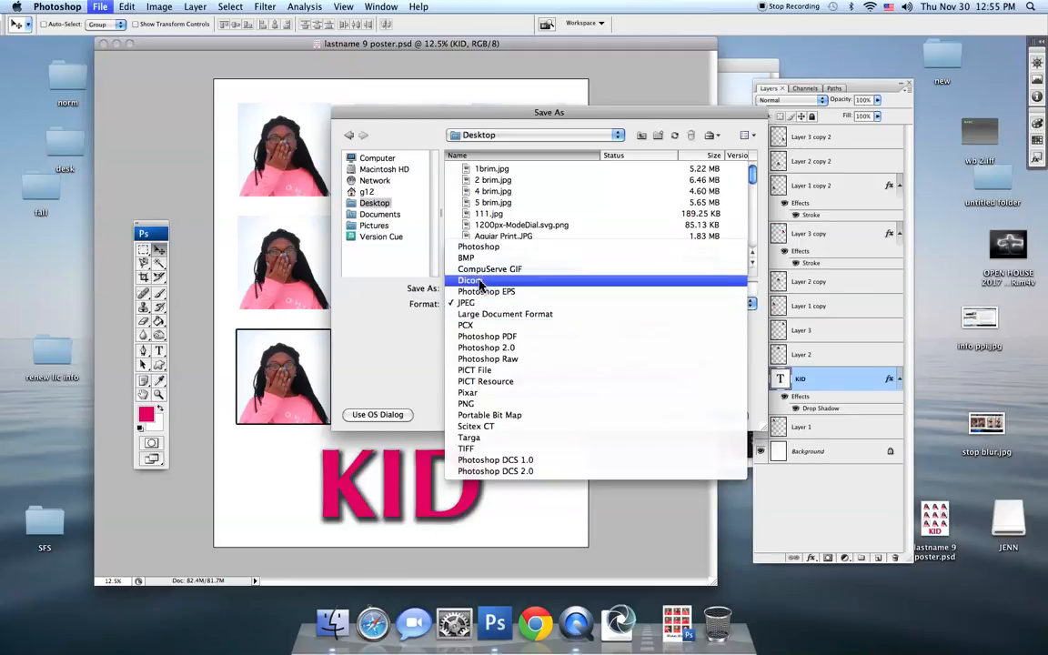
left_click(468, 302)
left_click(662, 414)
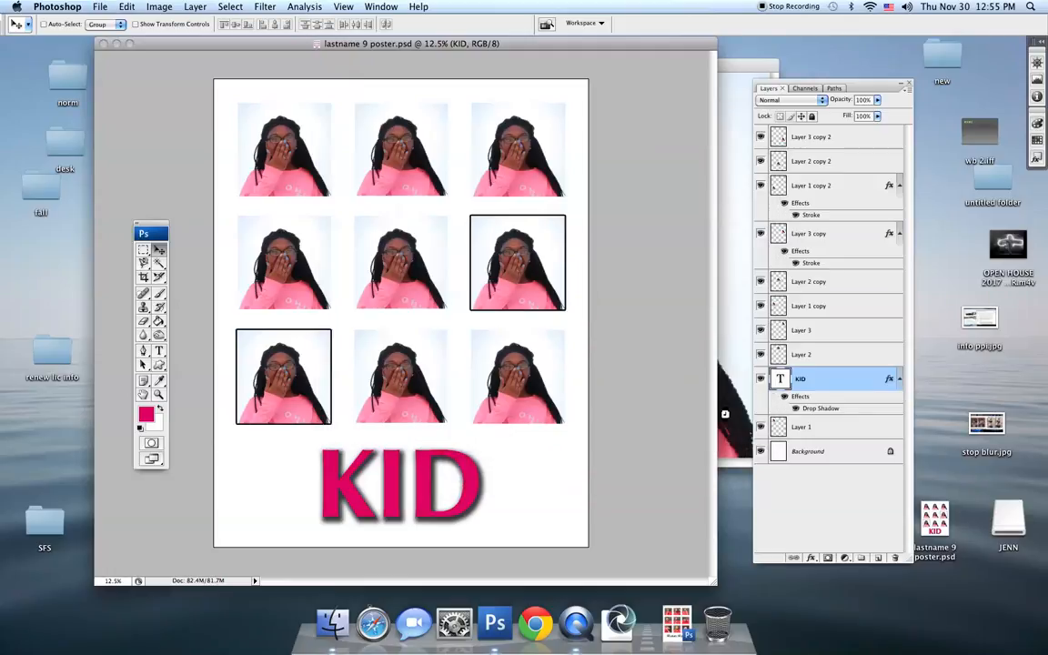
left_click(597, 178)
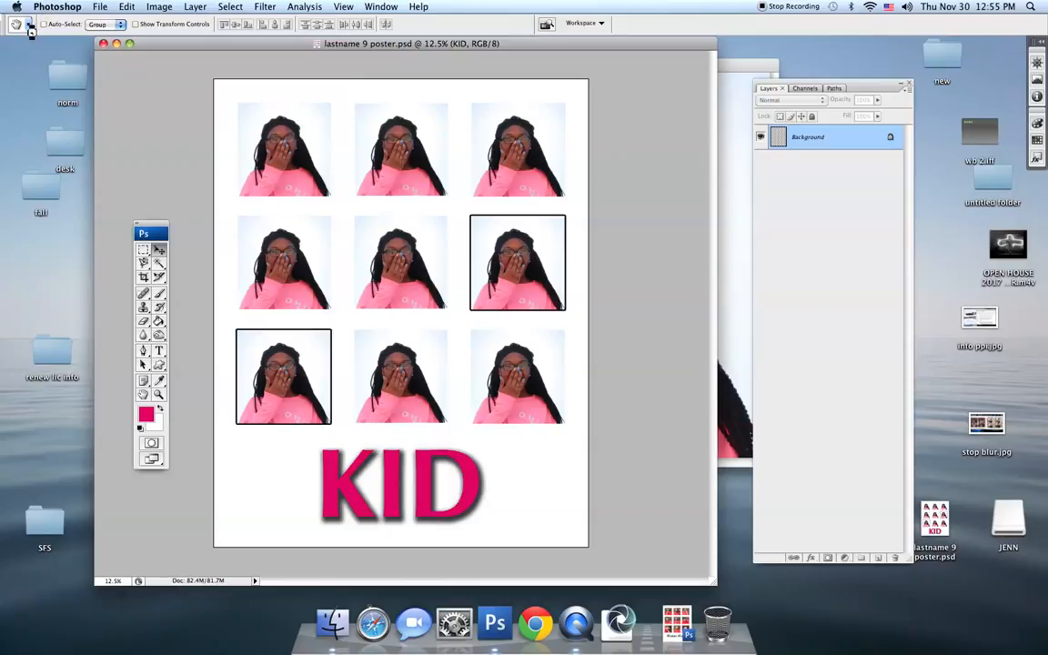
left_click(580, 637)
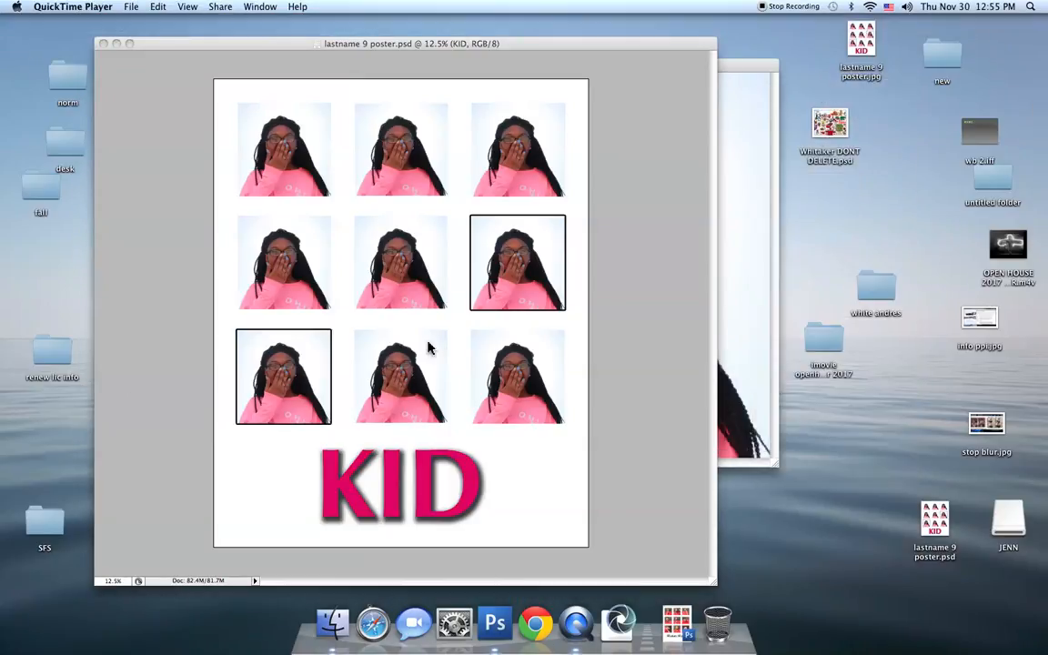